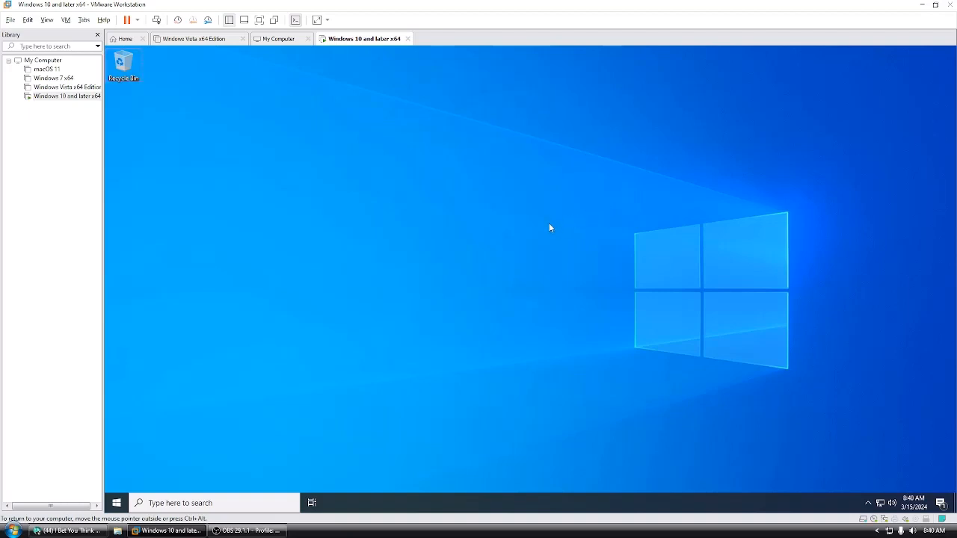
# Step: Check the virtual machine's Windows version with winver, then close the version window
pyautogui.press('super+r')
pyautogui.write('winver')
pyautogui.press('Return')
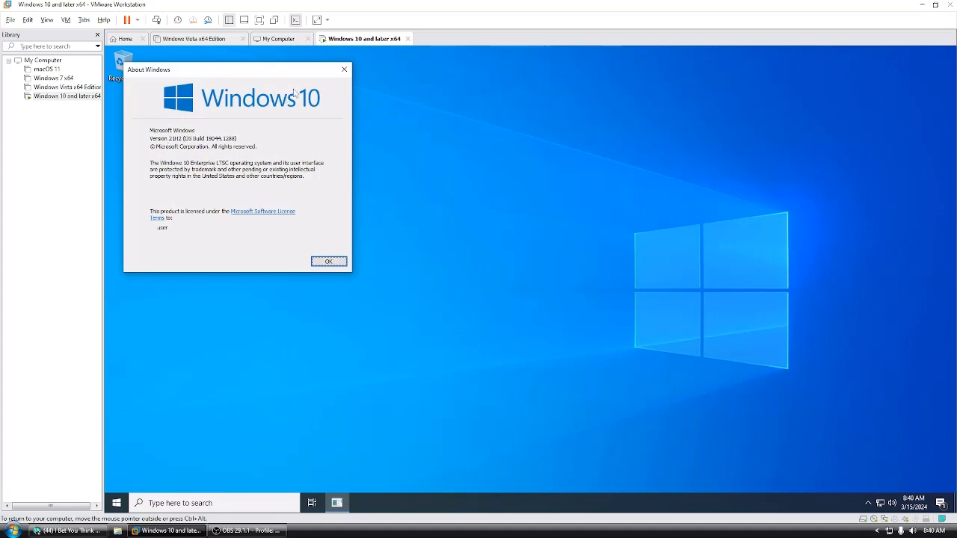
pyautogui.click(341, 71)
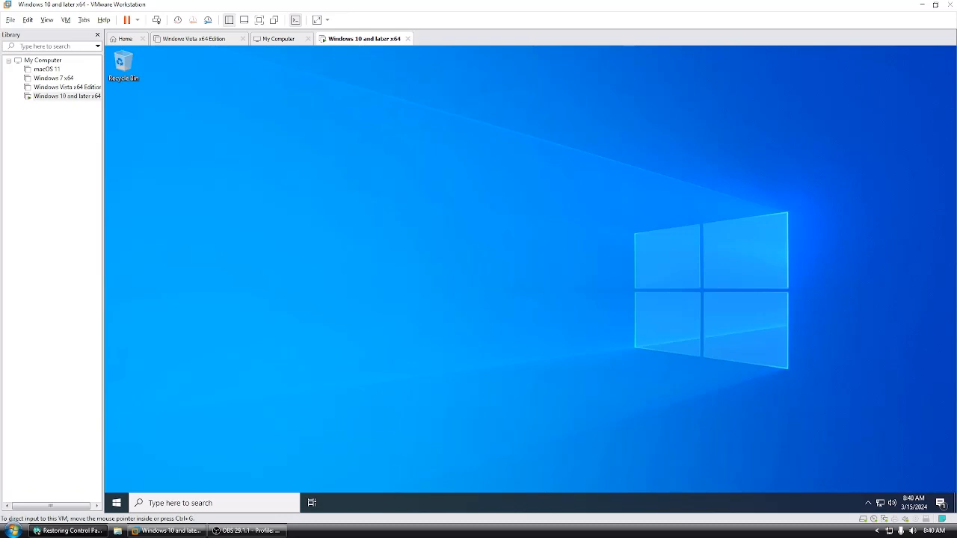
# Step: Switch to the web browser and open the version 3.2 download from the WinClassic thread on restoring Control Panel applets
pyautogui.moveTo(0, 112); pyautogui.dragTo(416, 1)
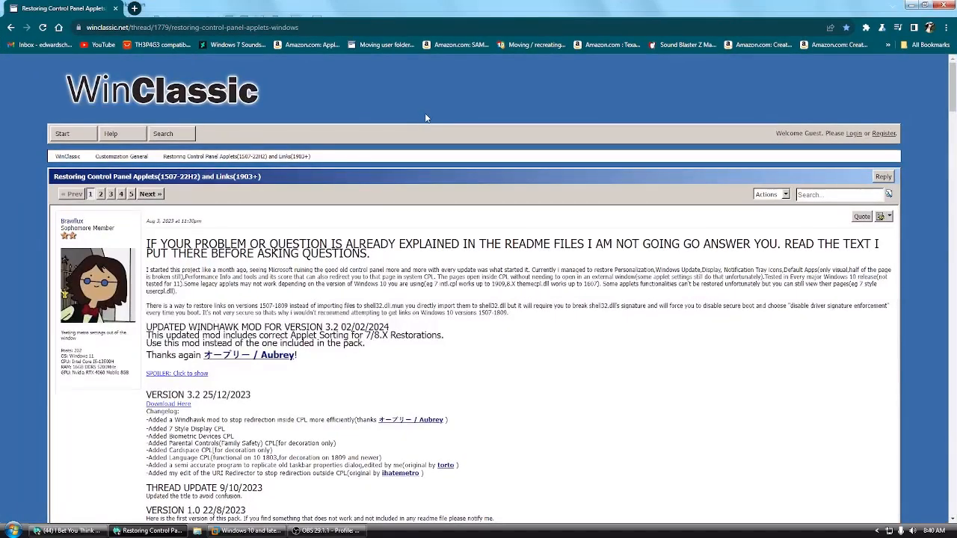
pyautogui.scroll(-2, 424, 113)
pyautogui.scroll(1, 181, 147)
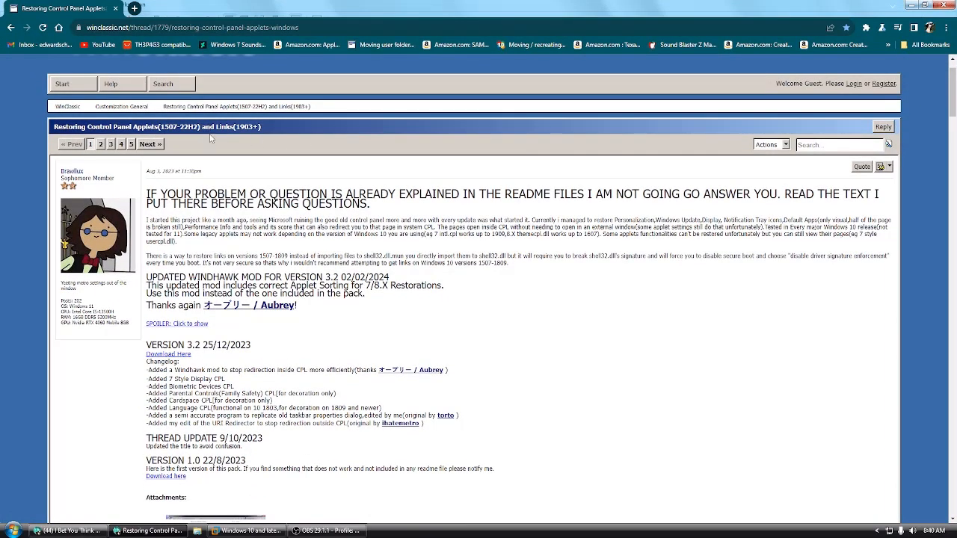
pyautogui.scroll(-3, 211, 138)
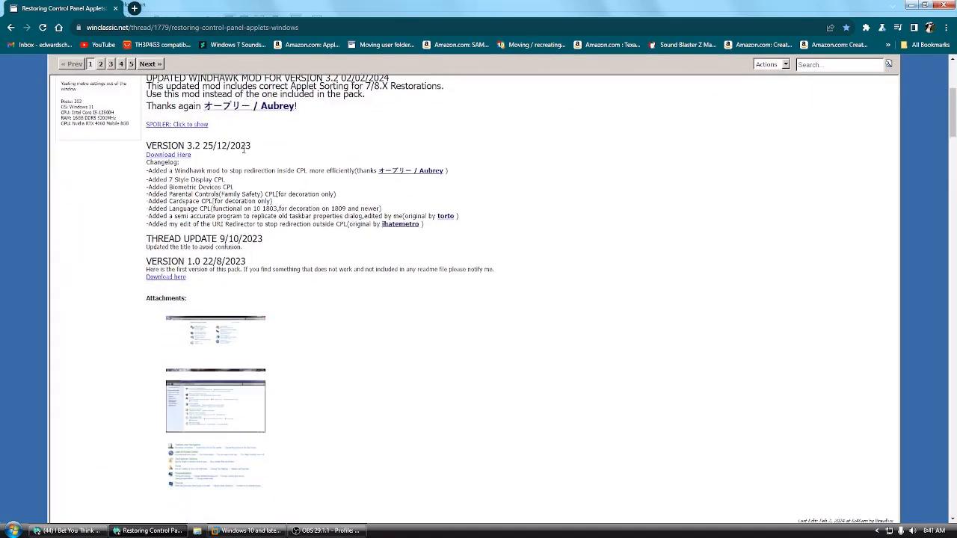
pyautogui.click(178, 155)
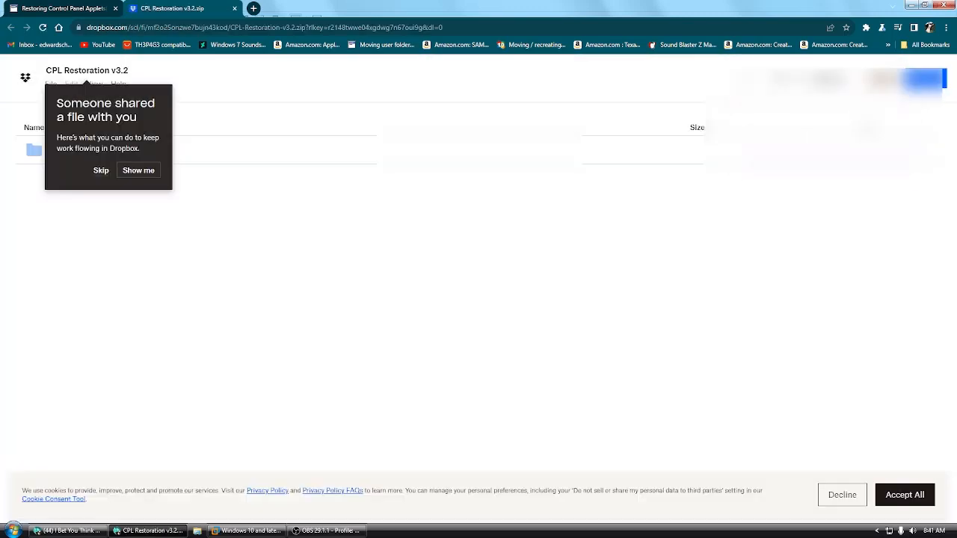
# Step: Download the CPL Restoration v3.2 zip from Dropbox to the Desktop without signing in
pyautogui.click(100, 170)
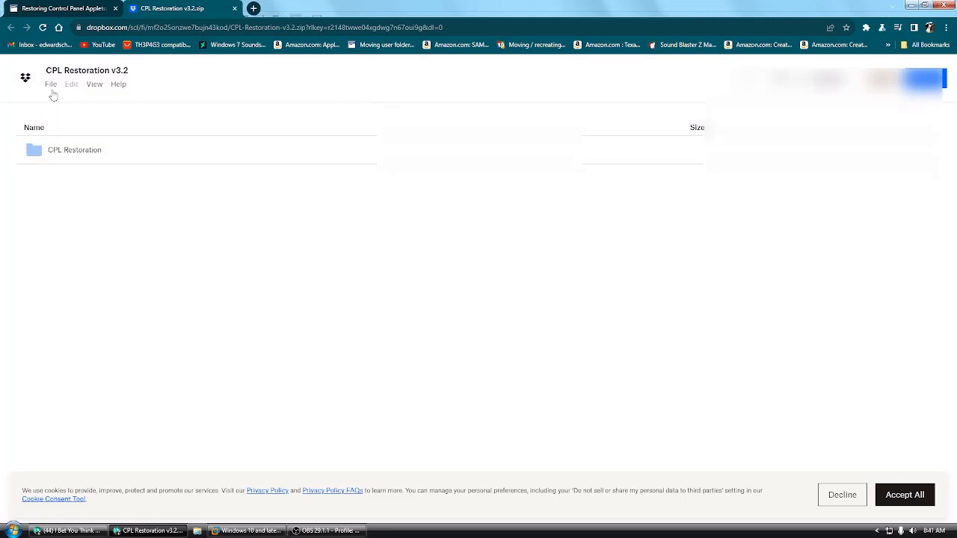
pyautogui.click(52, 86)
pyautogui.click(62, 150)
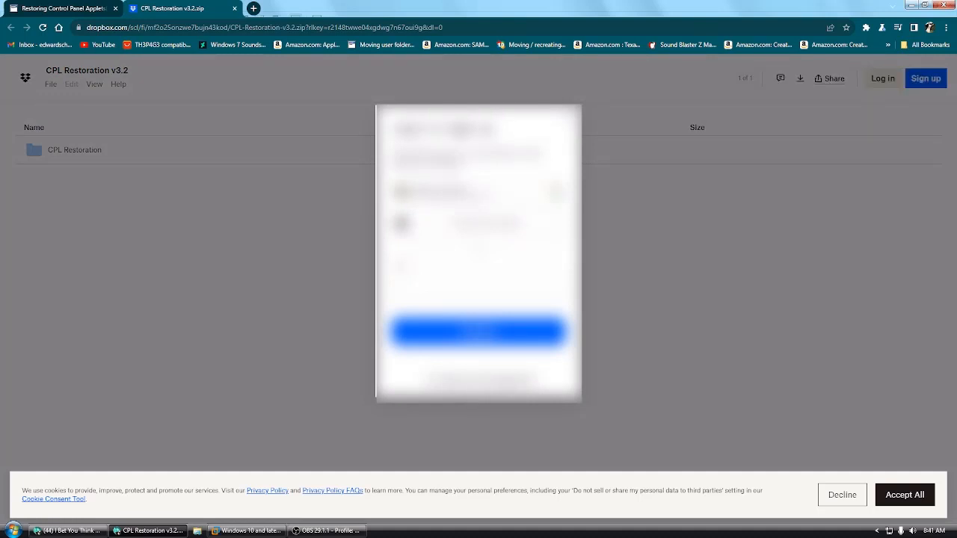
pyautogui.click(480, 381)
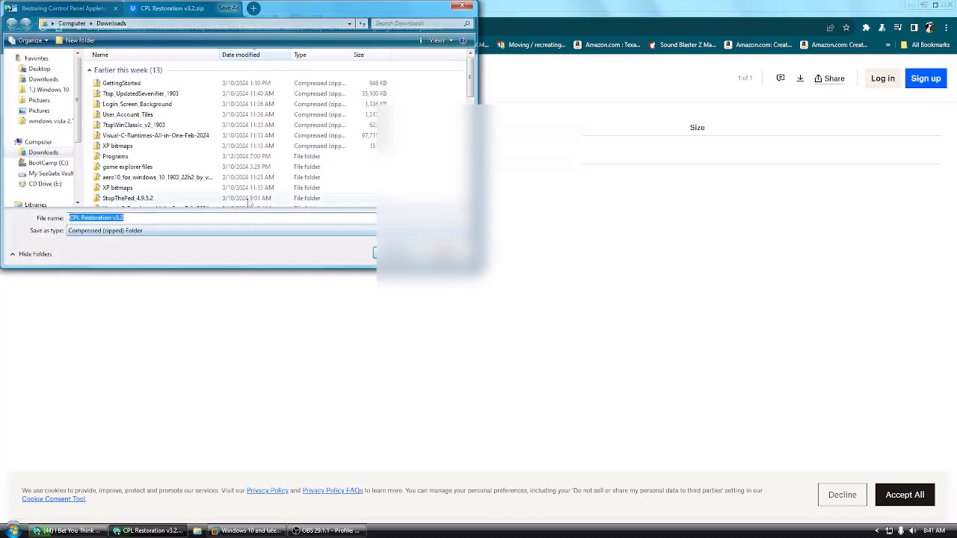
pyautogui.click(57, 69)
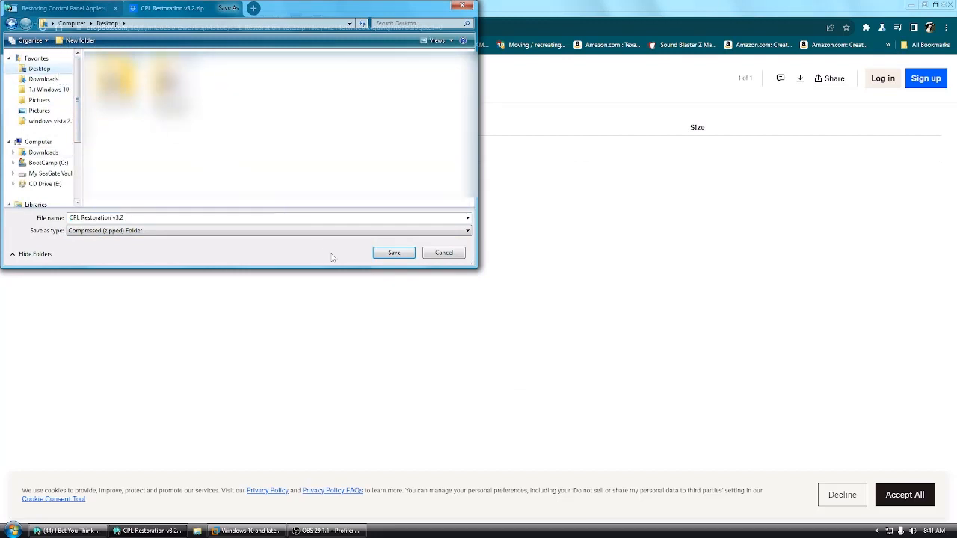
pyautogui.click(392, 253)
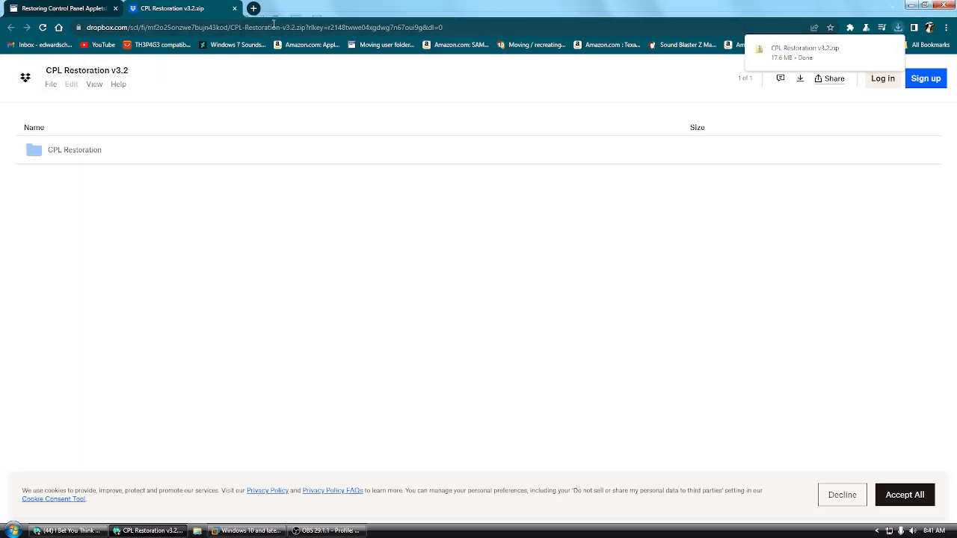
# Step: Search the web for windhawk and open the windhawk.net website
pyautogui.click(233, 27)
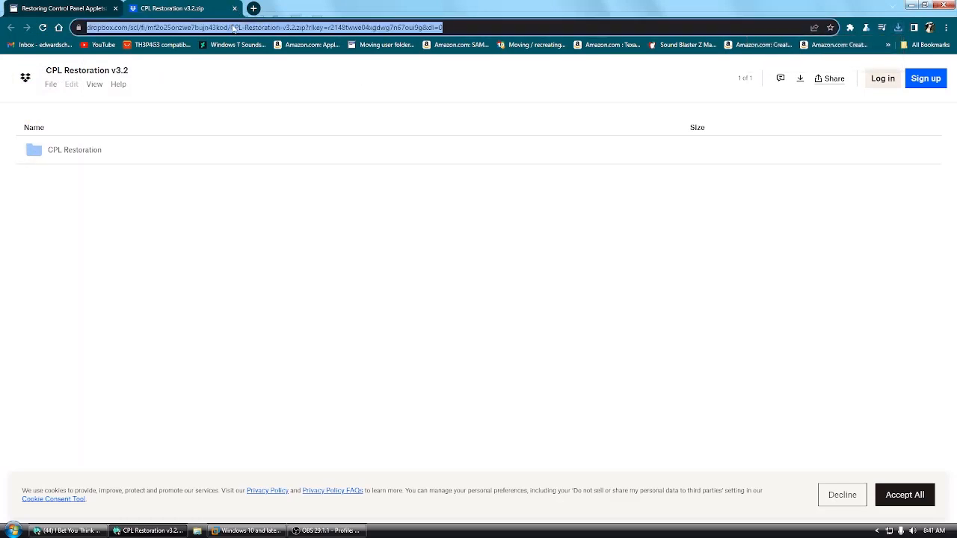
pyautogui.write('windhwak')
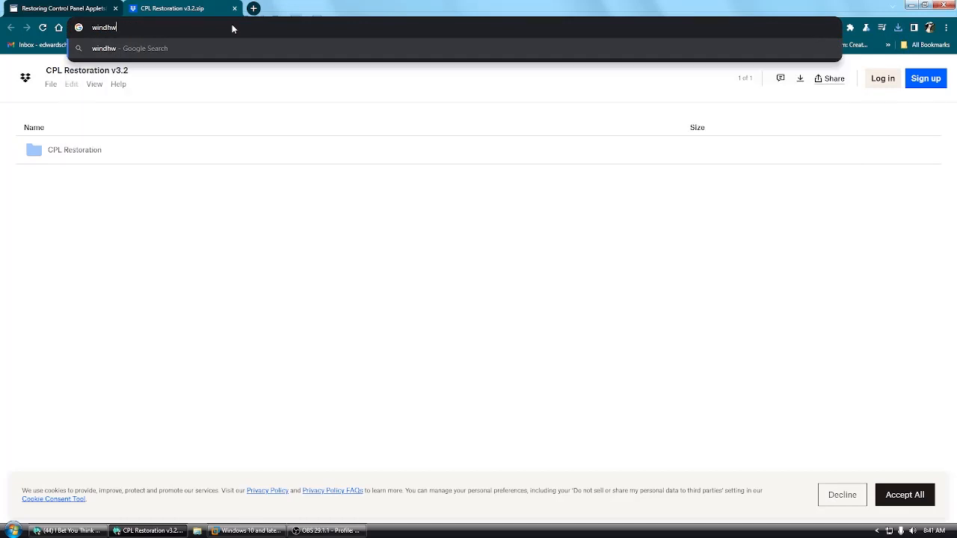
pyautogui.press('BackSpace')
pyautogui.press('BackSpace')
pyautogui.press('BackSpace')
pyautogui.write('awk')
pyautogui.press('Return')
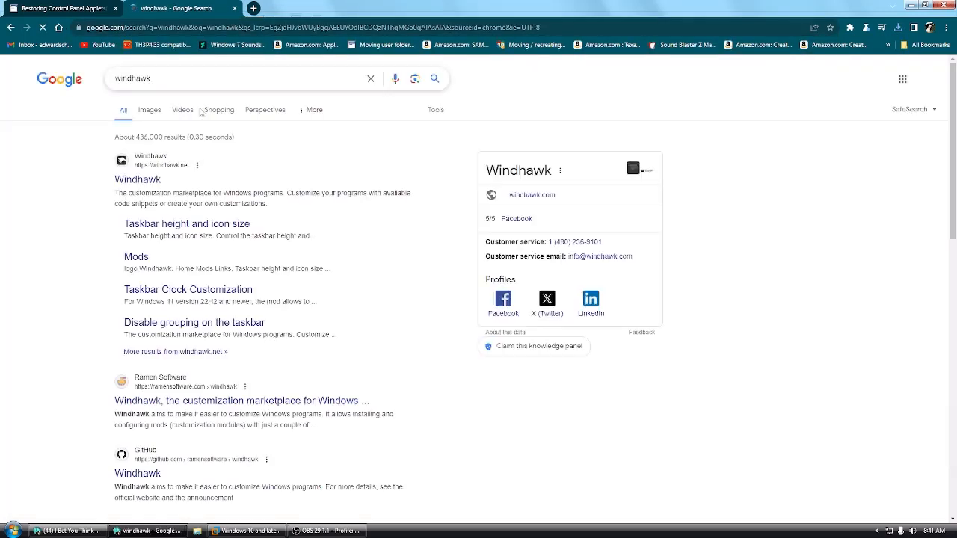
pyautogui.click(137, 183)
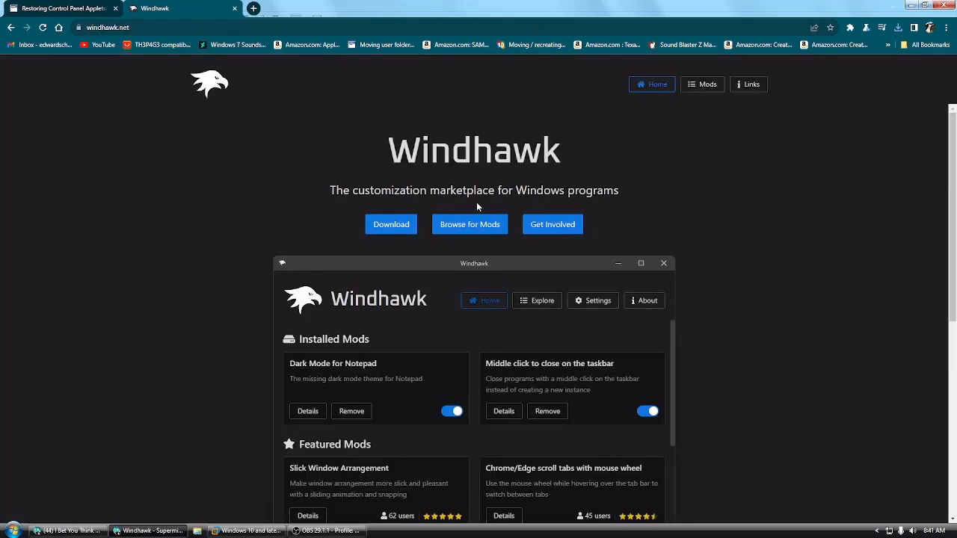
# Step: Download the windhawk_setup installer to the Desktop and close the Windhawk page
pyautogui.click(390, 226)
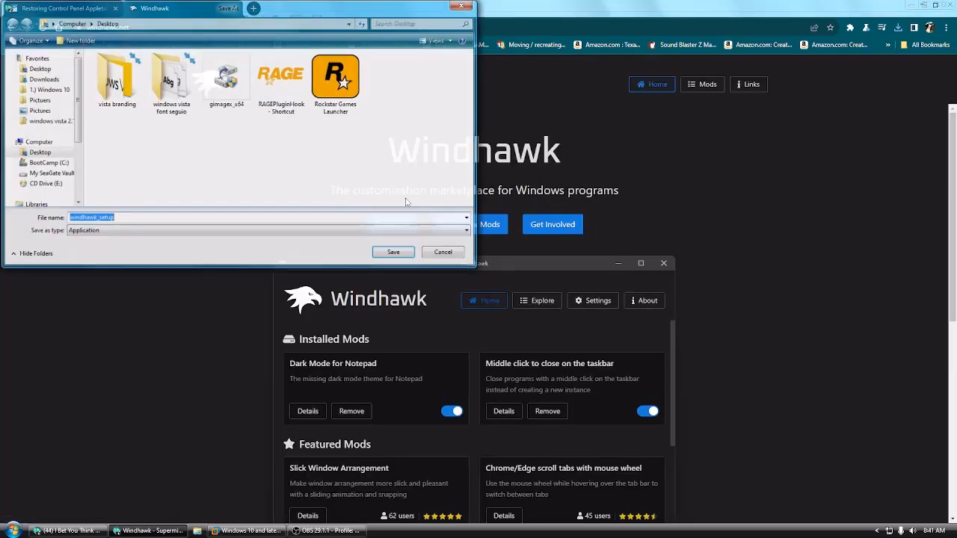
pyautogui.click(391, 251)
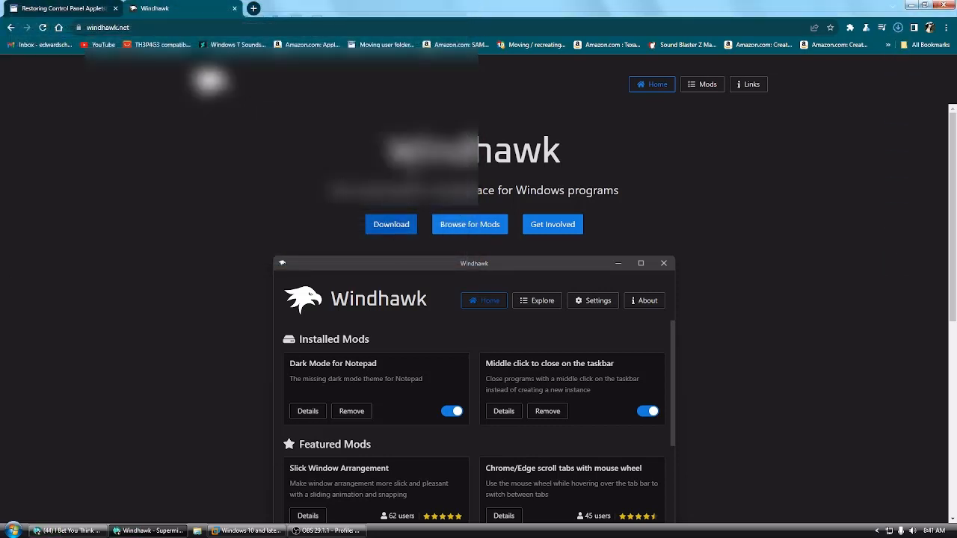
pyautogui.click(235, 9)
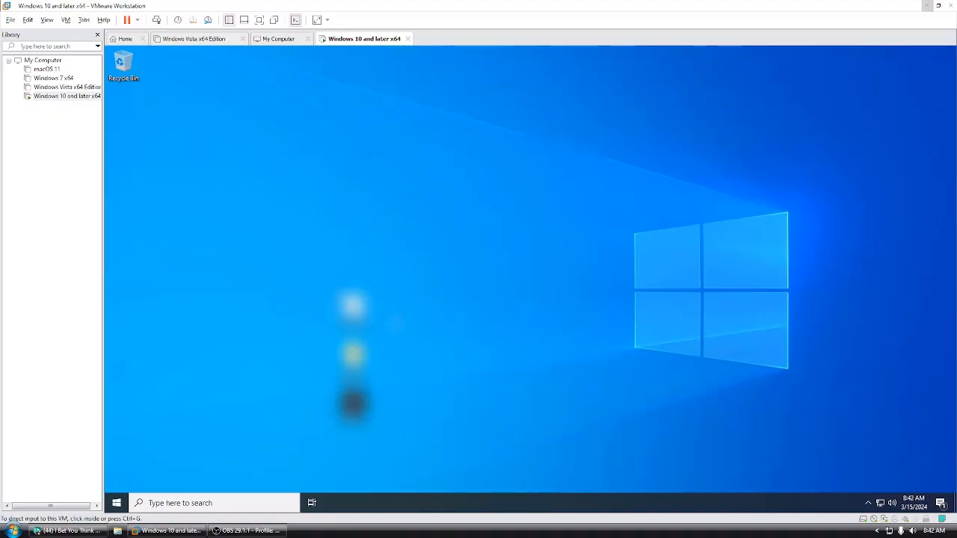
# Step: Look through the host computer's Downloads folder for the Winaero Tweaker installer
pyautogui.click(118, 531)
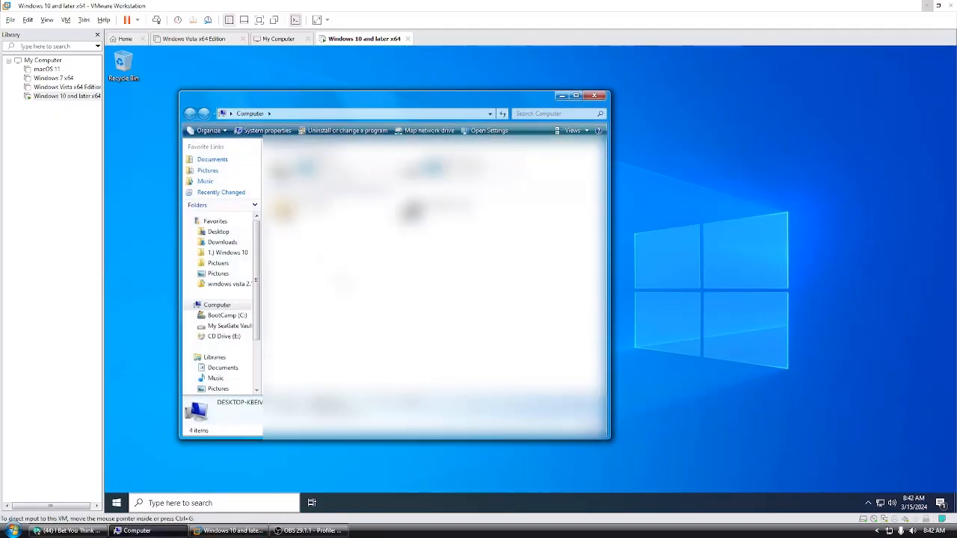
pyautogui.click(223, 242)
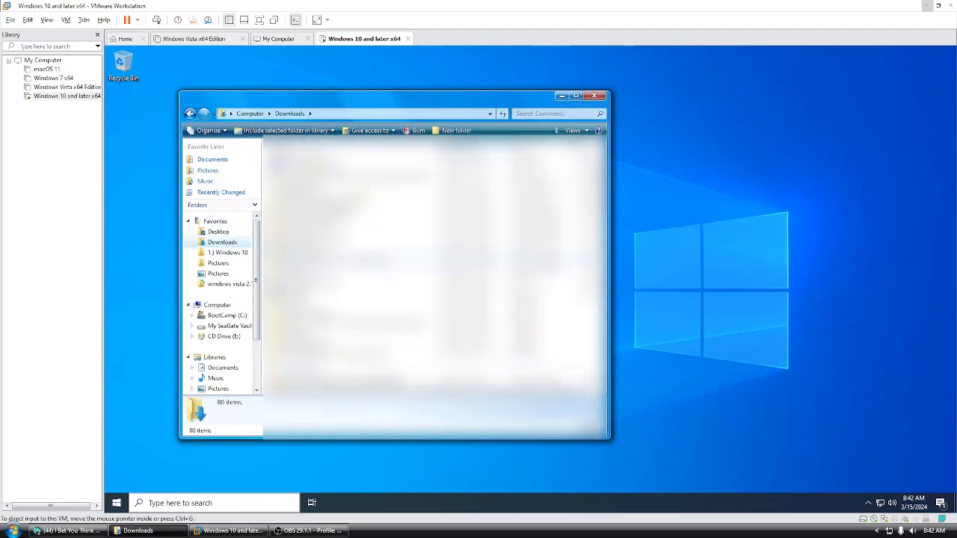
pyautogui.scroll(-5, 433, 269)
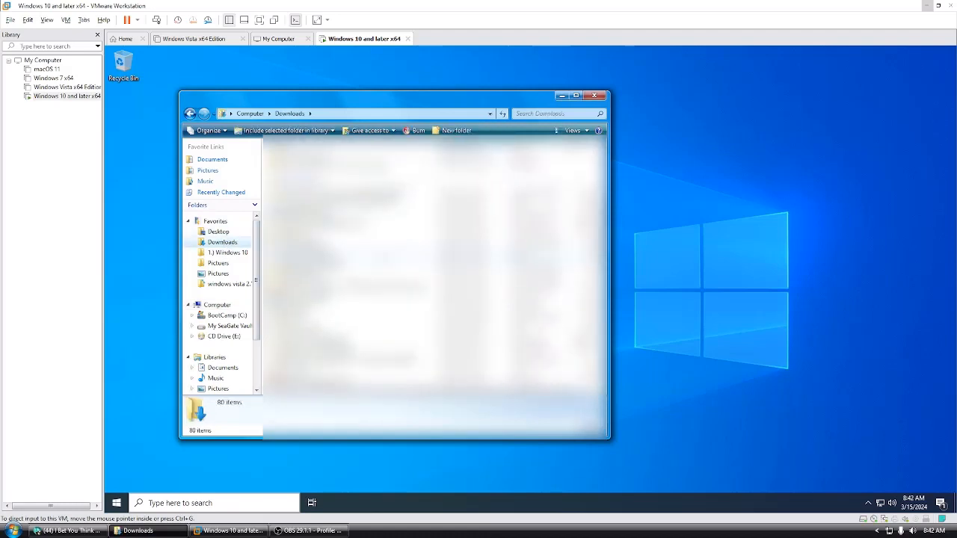
pyautogui.scroll(-2, 432, 269)
pyautogui.scroll(-3, 433, 258)
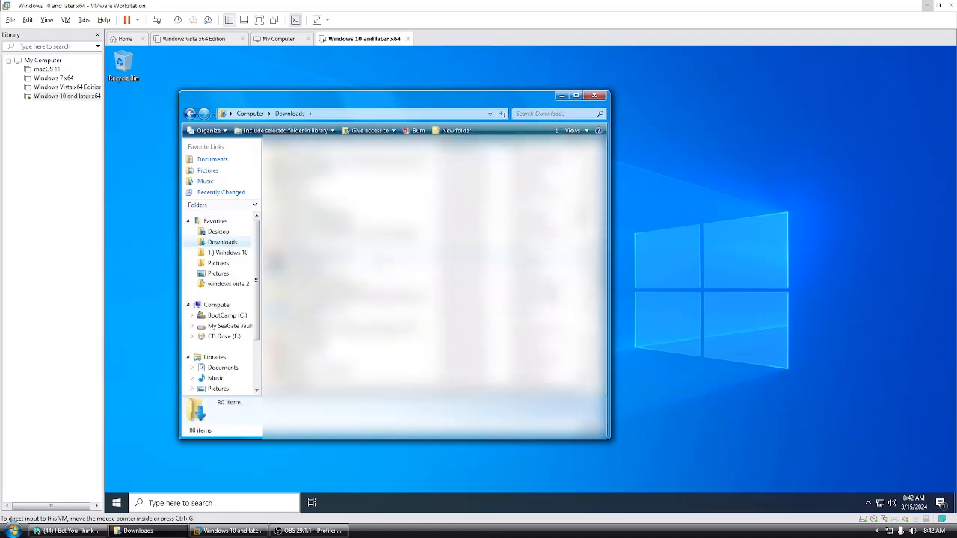
pyautogui.scroll(-4, 433, 269)
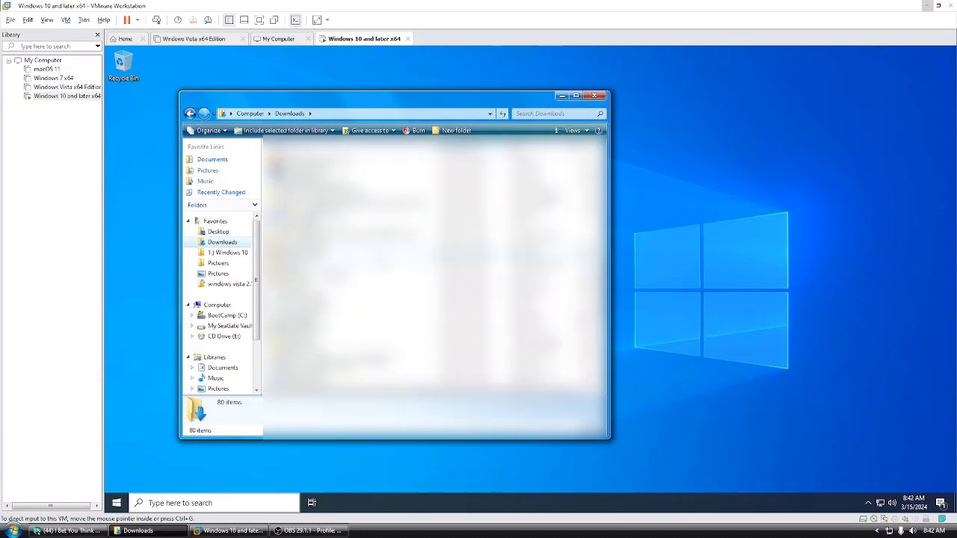
pyautogui.scroll(-5, 389, 261)
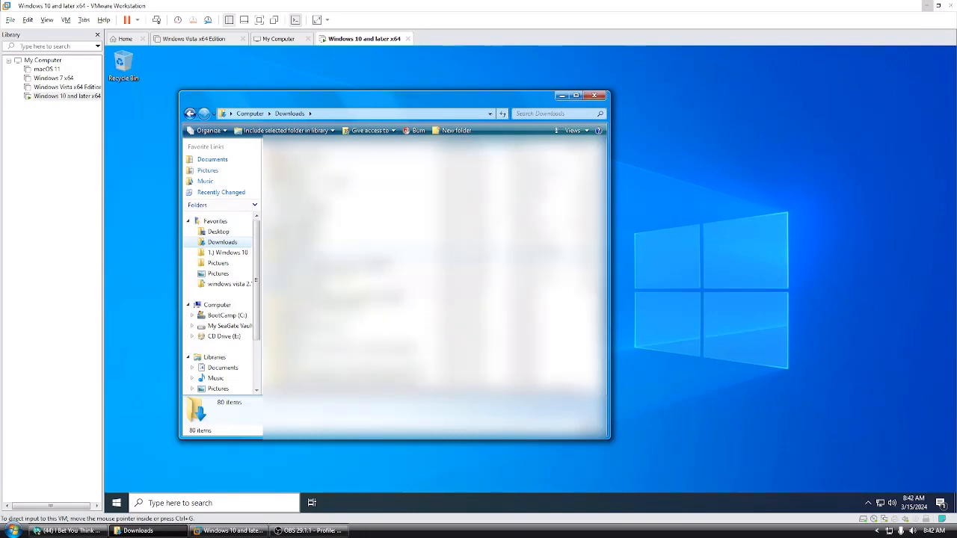
pyautogui.scroll(-3, 434, 269)
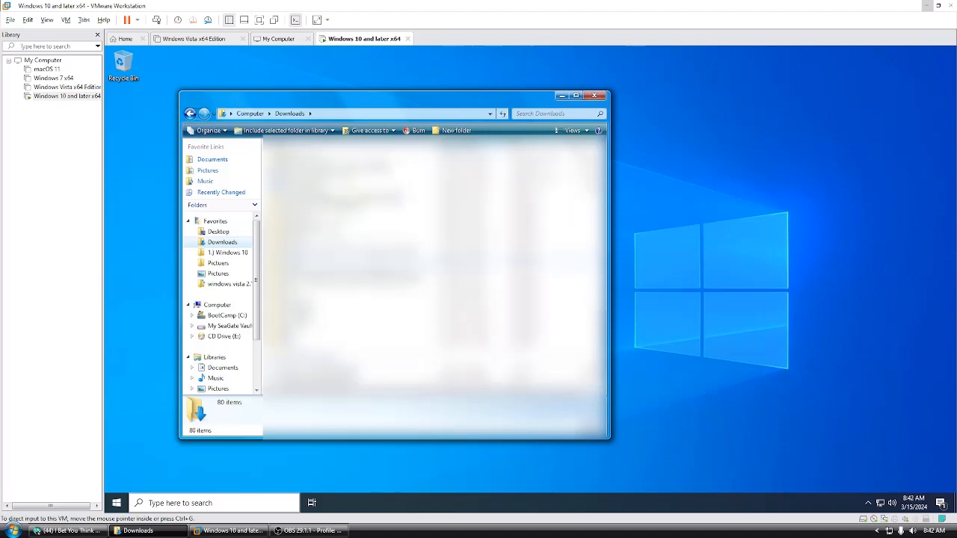
# Step: Copy the Winaero Tweaker installer from the win7 transformation pack folder on drive D: to the virtual machine's desktop
pyautogui.click(217, 304)
pyautogui.click(228, 326)
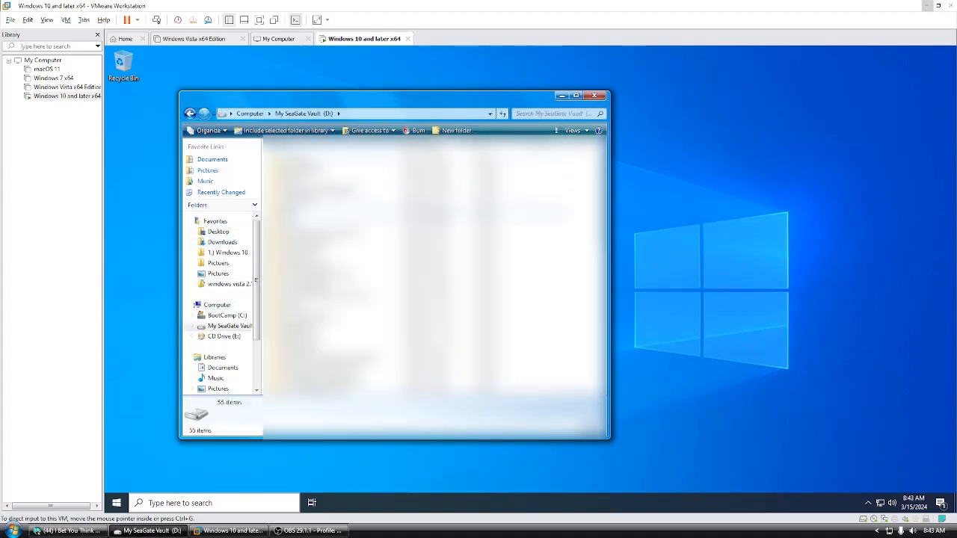
pyautogui.click(336, 255)
pyautogui.scroll(-2, 336, 254)
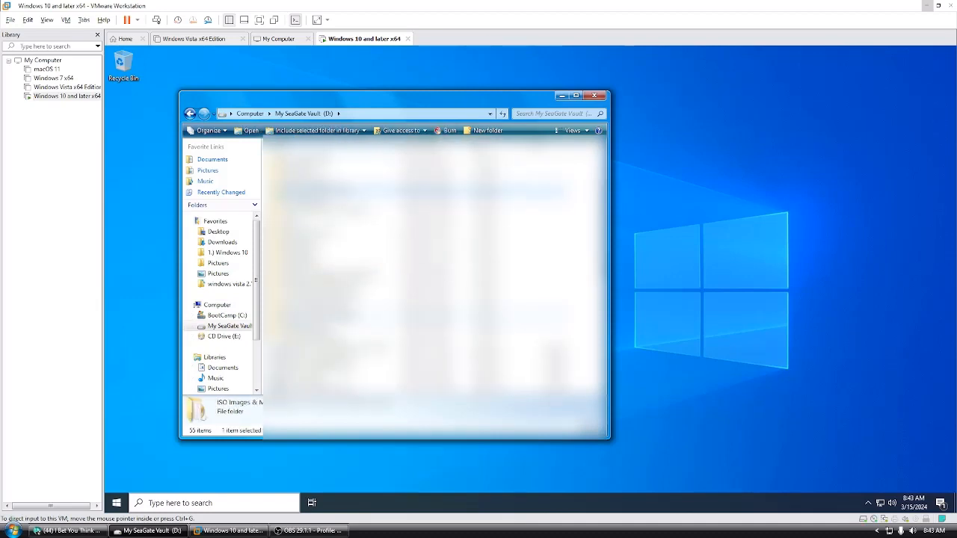
pyautogui.doubleClick(336, 315)
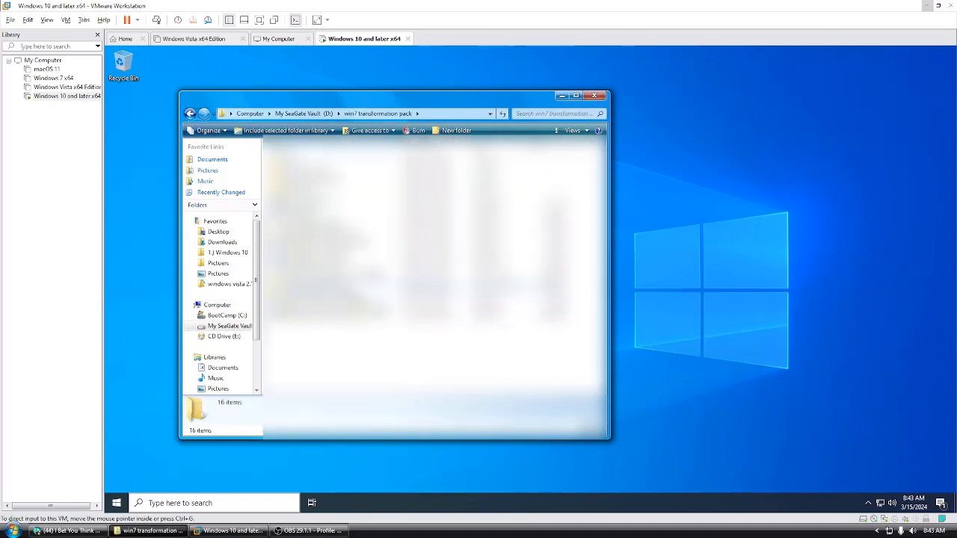
pyautogui.moveTo(329, 297); pyautogui.dragTo(485, 237)
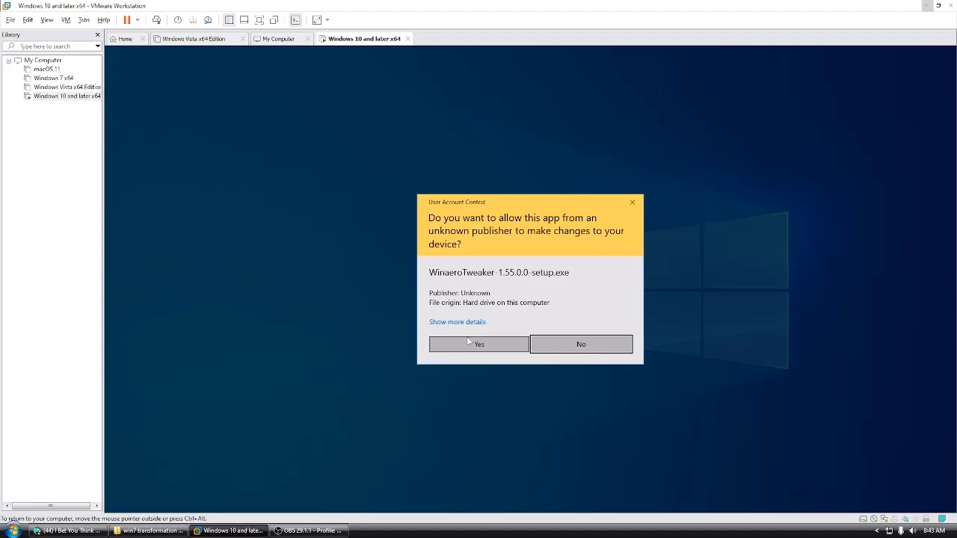
# Step: Install Winaero Tweaker 1.55.0.0 with the license accepted and default settings, and move its installer to the Recycle Bin
pyautogui.click(468, 342)
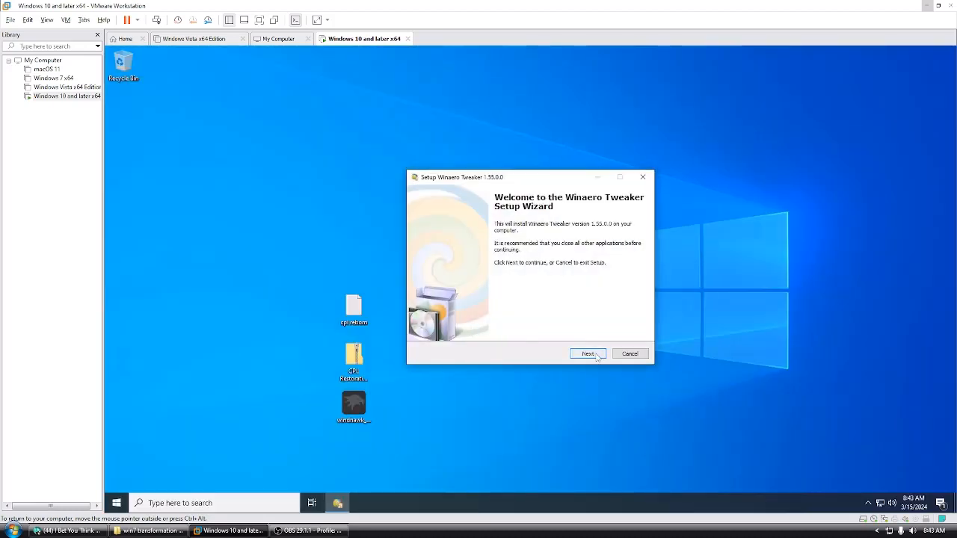
pyautogui.click(588, 353)
pyautogui.click(587, 354)
pyautogui.click(470, 323)
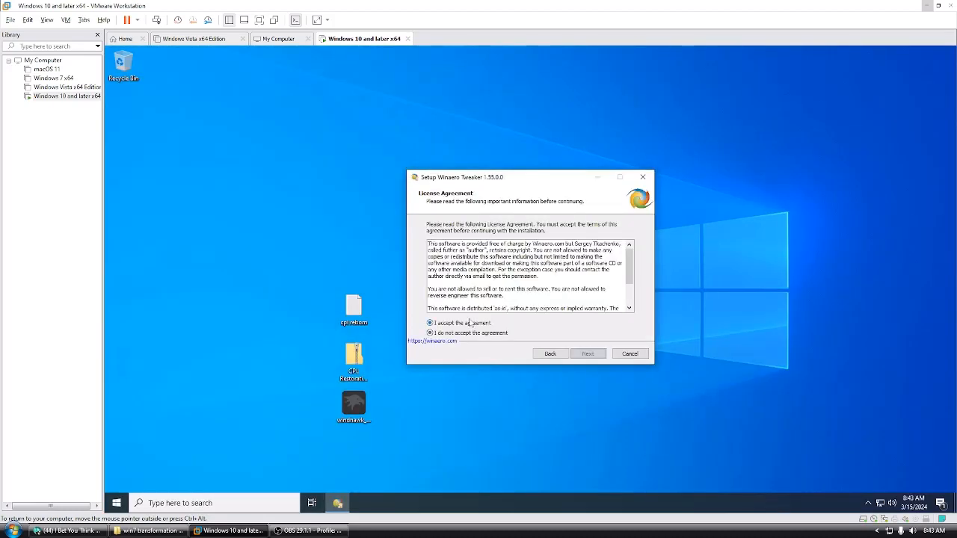
pyautogui.click(585, 353)
pyautogui.click(587, 354)
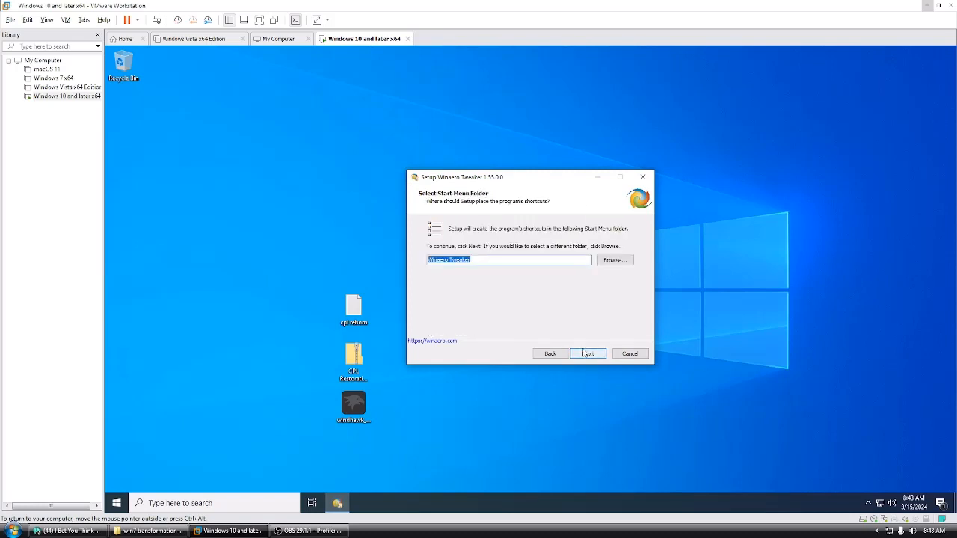
pyautogui.click(586, 353)
pyautogui.click(585, 353)
pyautogui.click(582, 354)
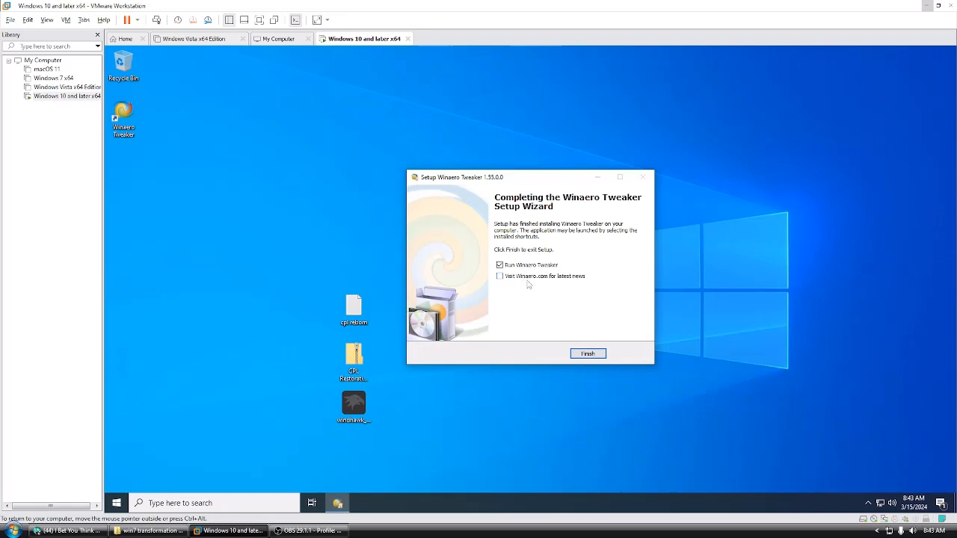
pyautogui.click(583, 353)
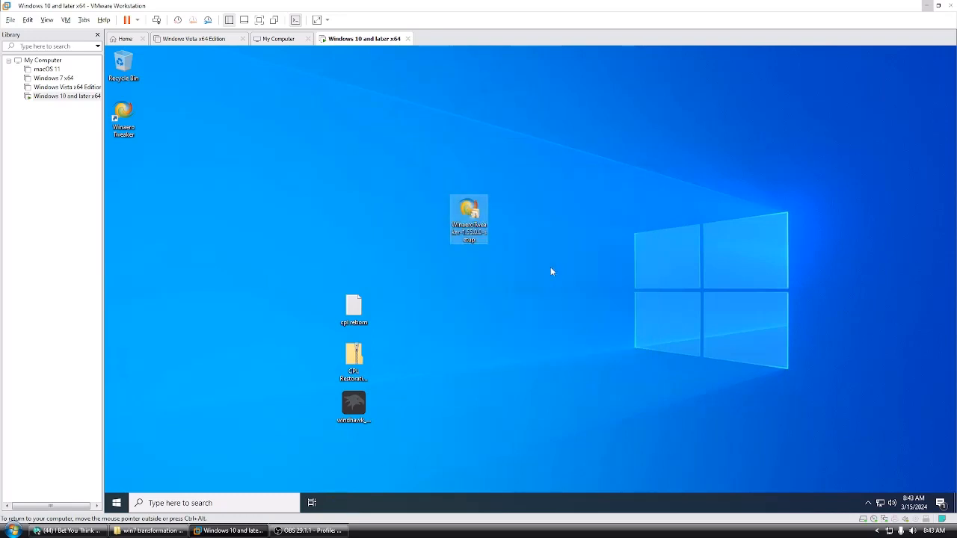
pyautogui.moveTo(458, 221); pyautogui.dragTo(123, 66)
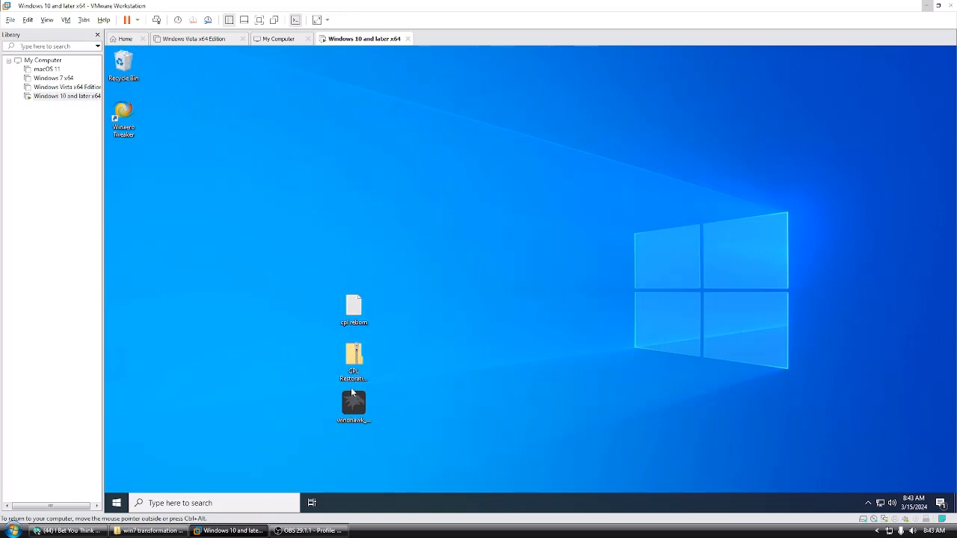
# Step: Extract the CPL Restoration v3.2 archive to the desktop, look inside its CPL Restoration folder and close the window
pyautogui.moveTo(353, 358); pyautogui.dragTo(451, 203)
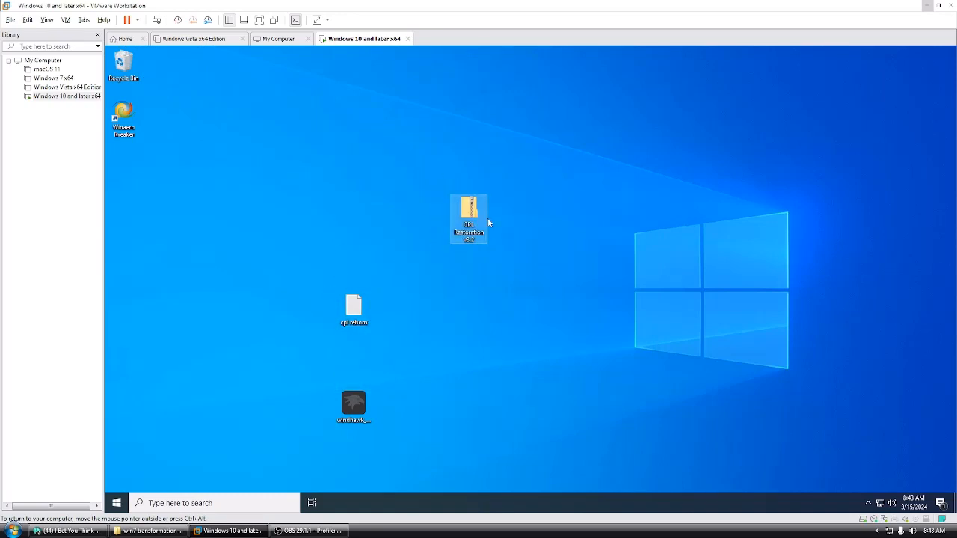
pyautogui.rightClick(470, 218)
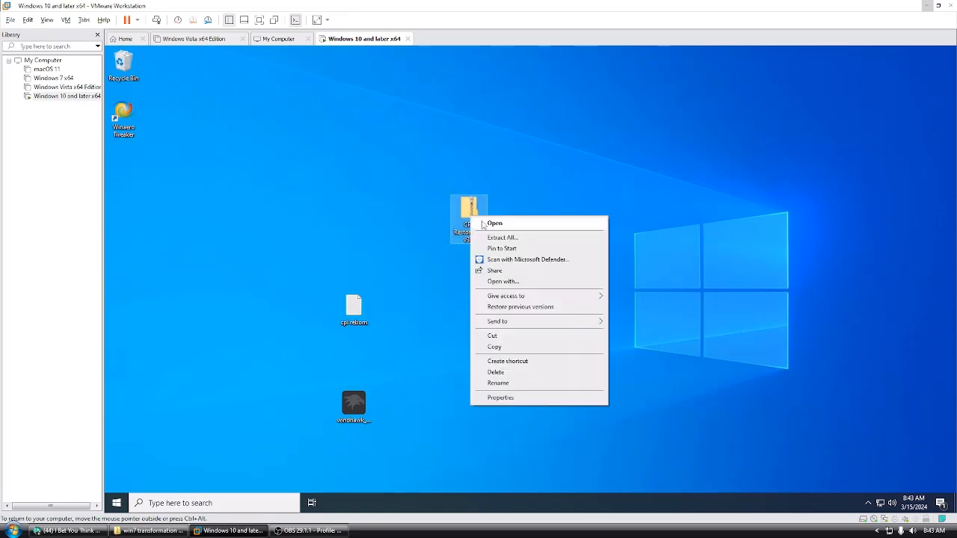
pyautogui.click(495, 224)
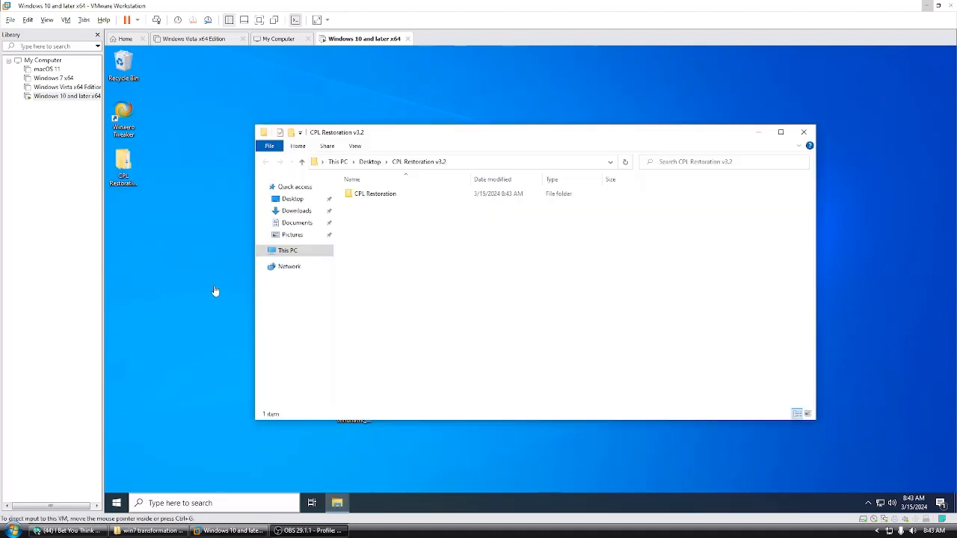
pyautogui.click(400, 197)
pyautogui.doubleClick(399, 196)
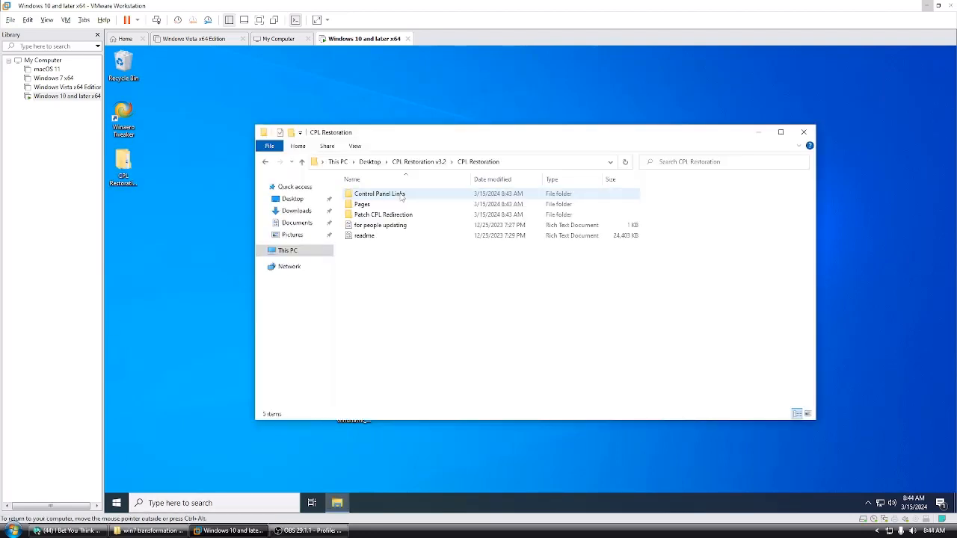
pyautogui.moveTo(251, 126); pyautogui.dragTo(467, 110)
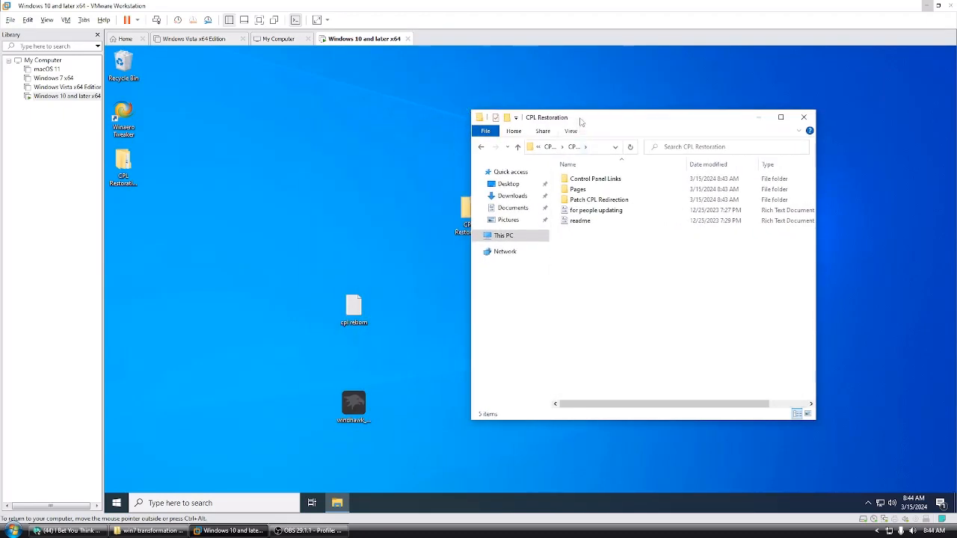
pyautogui.moveTo(579, 122); pyautogui.dragTo(637, 116)
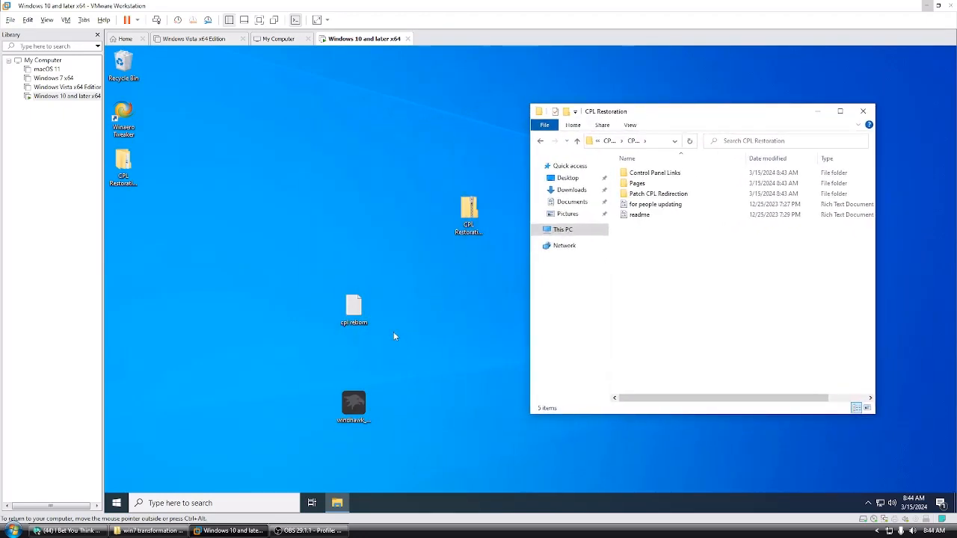
pyautogui.click(863, 112)
# Step: Install Windhawk v1.4.1 from the setup file on the desktop, without running it when setup finishes
pyautogui.doubleClick(354, 405)
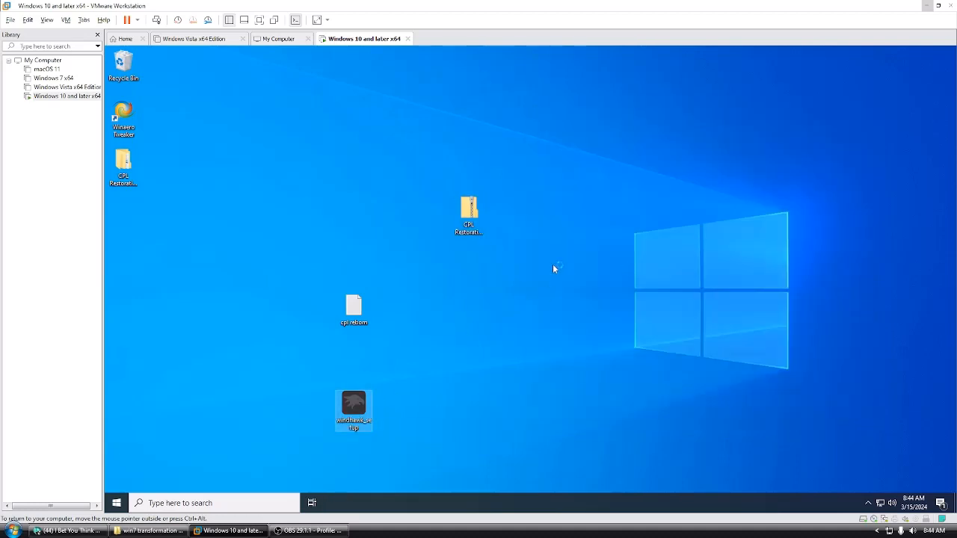
pyautogui.click(534, 296)
pyautogui.click(586, 353)
pyautogui.click(501, 334)
pyautogui.click(584, 354)
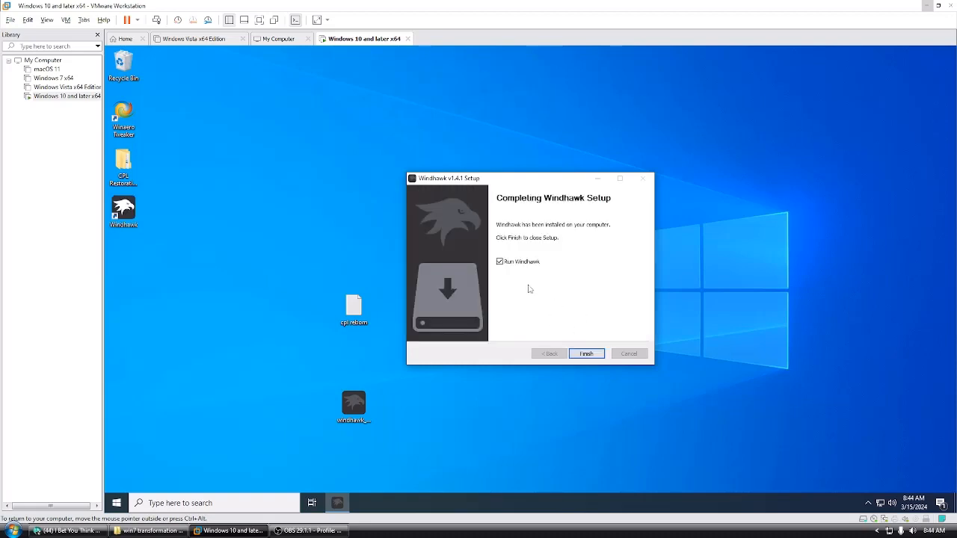
pyautogui.click(505, 264)
pyautogui.click(586, 354)
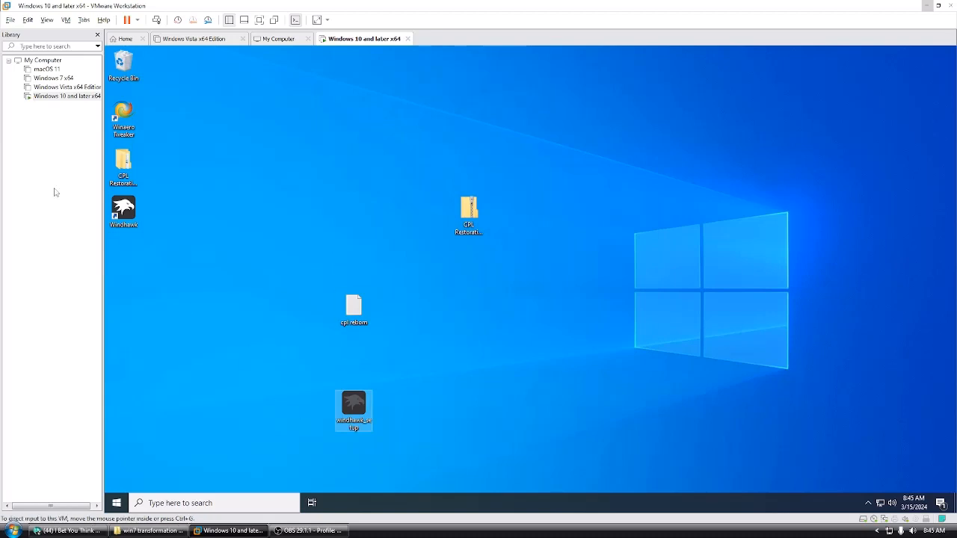
# Step: Read the readme in the CPL Restoration pack's Control Panel Links folder, open the 7 Style folder and close the readme
pyautogui.doubleClick(120, 171)
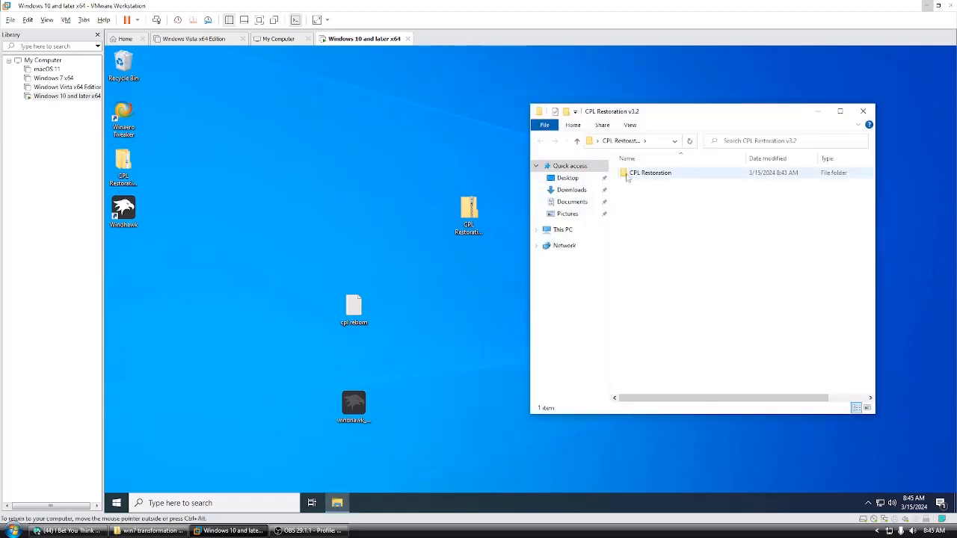
pyautogui.doubleClick(629, 176)
pyautogui.doubleClick(640, 174)
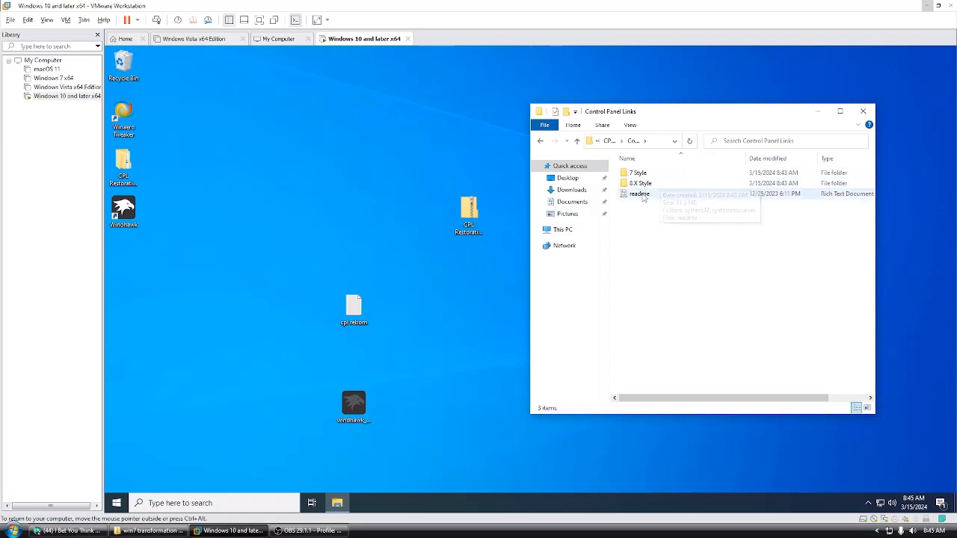
pyautogui.doubleClick(641, 193)
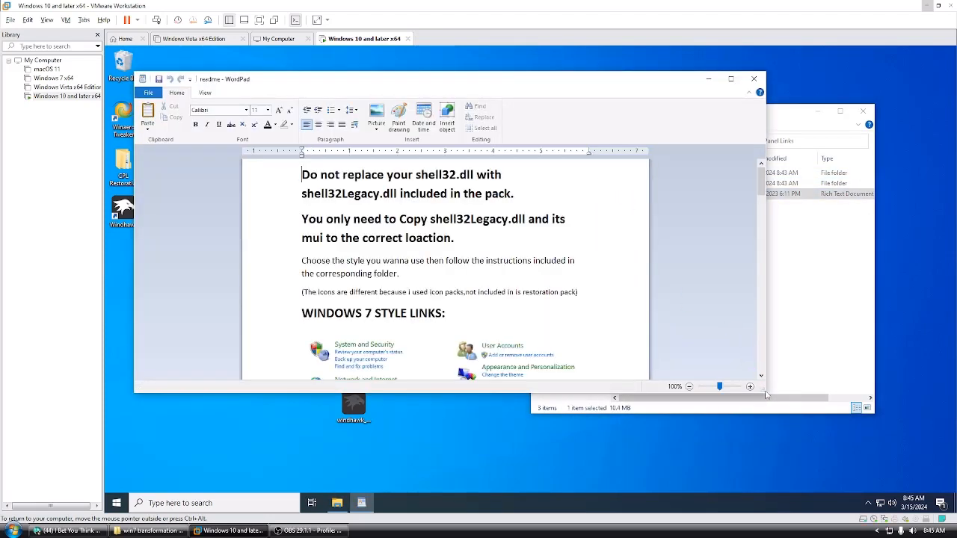
pyautogui.moveTo(763, 391); pyautogui.dragTo(566, 493)
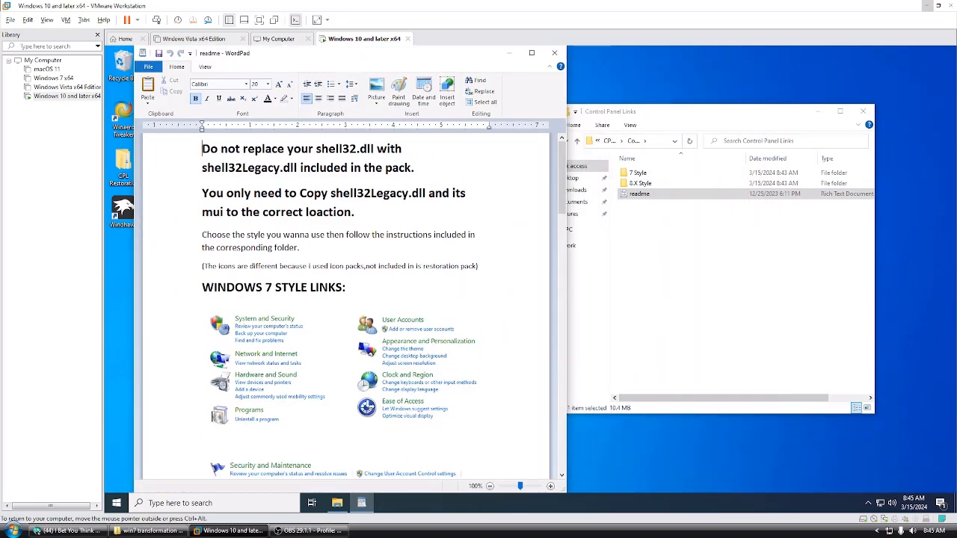
pyautogui.click(645, 214)
pyautogui.doubleClick(638, 172)
pyautogui.click(553, 53)
# Step: Start Winaero Tweaker with administrator permission and open its Run as TrustedInstaller tool
pyautogui.doubleClick(123, 116)
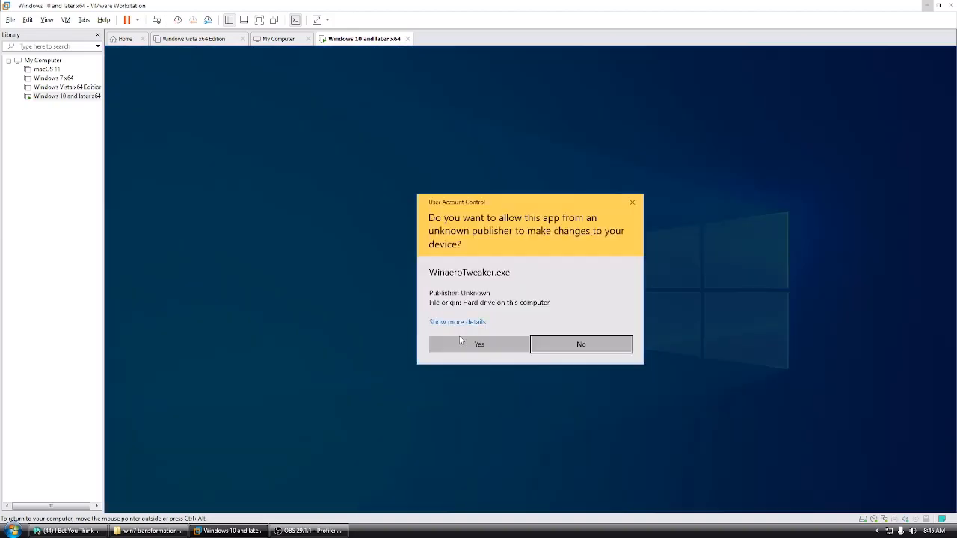
pyautogui.click(460, 341)
pyautogui.click(604, 311)
pyautogui.click(142, 154)
pyautogui.write('trus')
pyautogui.doubleClick(144, 174)
# Step: Import the 7CPL registry file from the 7 Style pack's Import as TrustedInstaller\Optional folder with TrustedInstaller rights
pyautogui.click(662, 142)
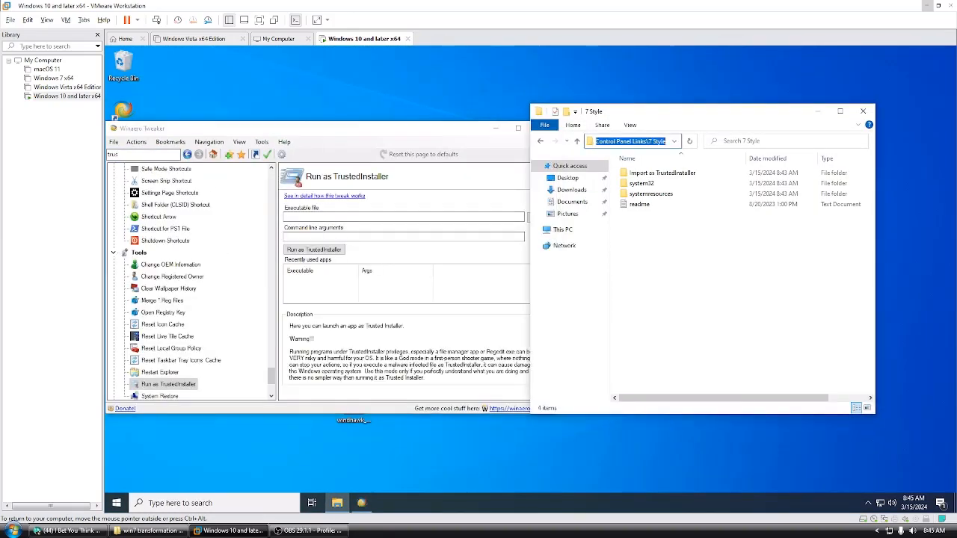
pyautogui.click(536, 217)
pyautogui.click(358, 161)
pyautogui.hotkey('ctrl', 'v')
pyautogui.press('Return')
pyautogui.doubleClick(247, 209)
pyautogui.click(471, 343)
pyautogui.click(441, 360)
pyautogui.doubleClick(257, 210)
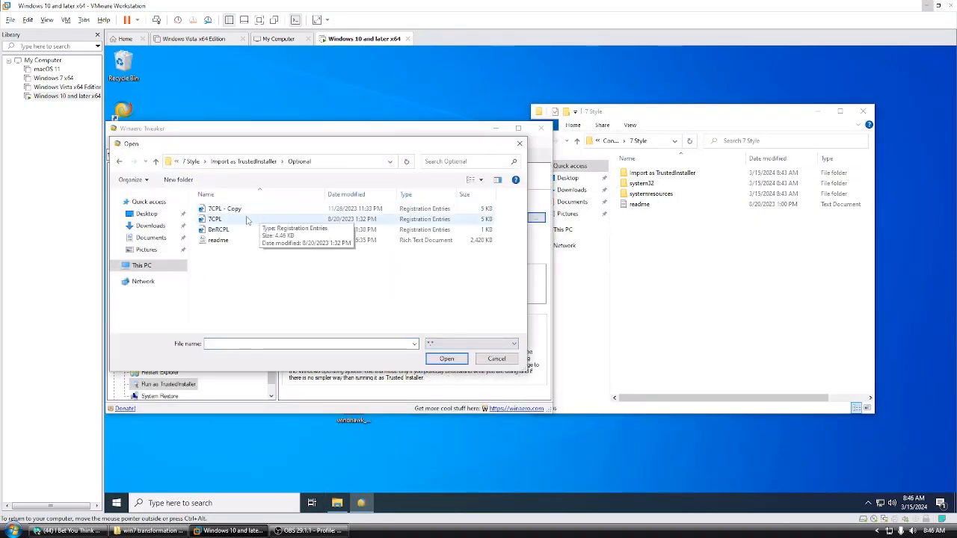
pyautogui.doubleClick(215, 219)
pyautogui.click(317, 246)
pyautogui.click(636, 277)
# Step: Import the BnRCPL registry file from the same Optional folder with TrustedInstaller rights
pyautogui.click(536, 217)
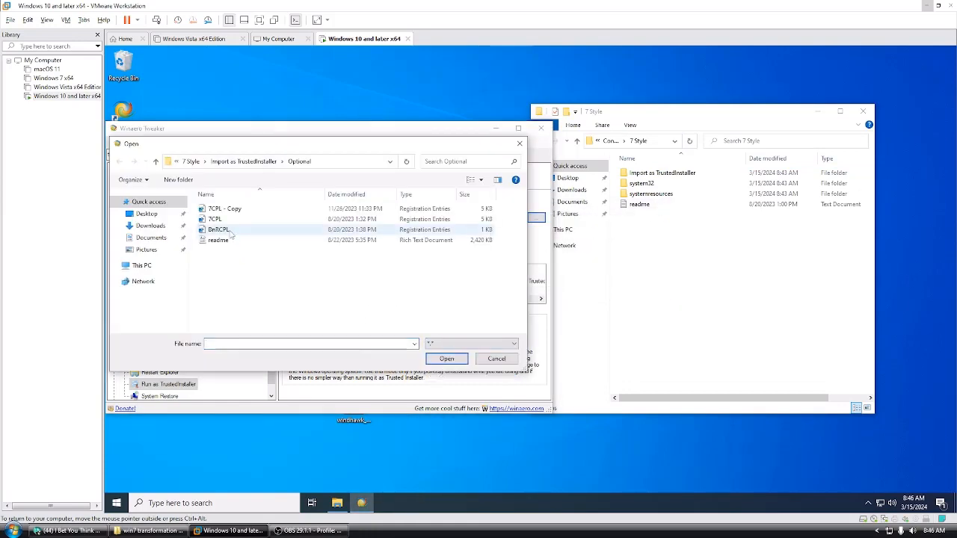
pyautogui.doubleClick(224, 229)
pyautogui.click(314, 249)
pyautogui.click(636, 277)
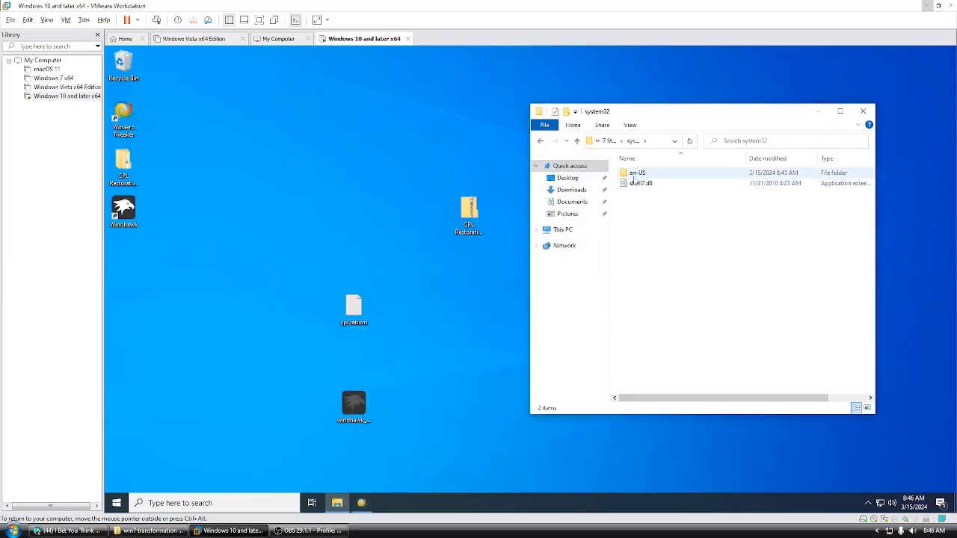
# Step: Open the Windows System32 folder in a second file window beside the 7 Style pack's system32 folder
pyautogui.doubleClick(639, 204)
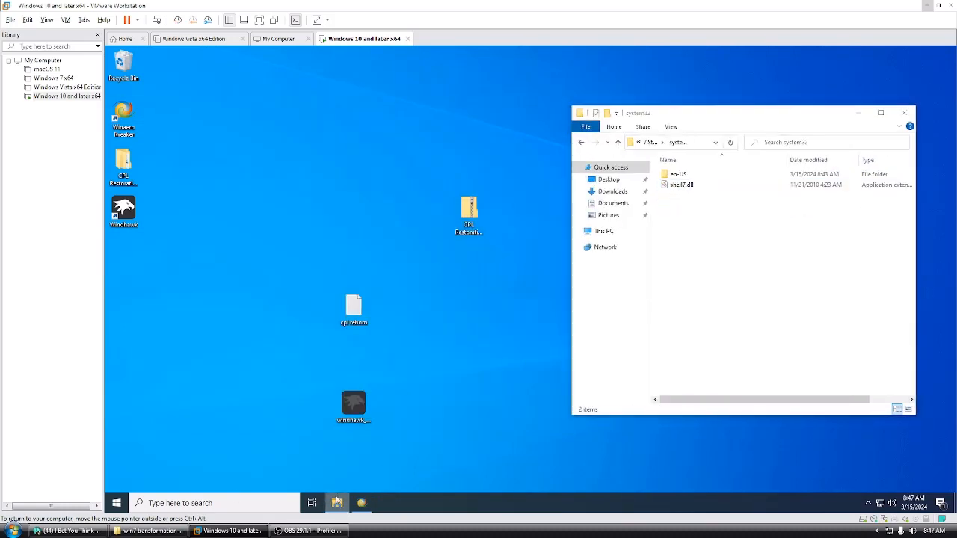
pyautogui.rightClick(336, 499)
pyautogui.click(329, 450)
pyautogui.moveTo(707, 123); pyautogui.dragTo(302, 110)
pyautogui.doubleClick(323, 310)
pyautogui.doubleClick(311, 217)
pyautogui.scroll(-18, 305, 336)
pyautogui.doubleClick(306, 285)
# Step: Copy the en-US folder and shell7.dll from the pack into the Windows System32 folder, granting the requested permission
pyautogui.moveTo(697, 205); pyautogui.dragTo(687, 174)
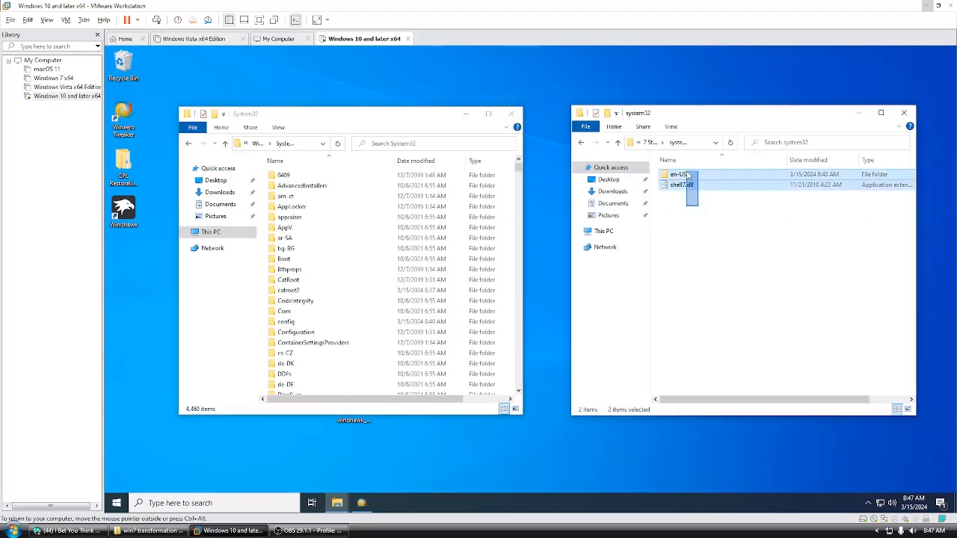
pyautogui.rightClick(686, 175)
pyautogui.click(710, 273)
pyautogui.rightClick(260, 281)
pyautogui.click(290, 334)
pyautogui.click(437, 210)
pyautogui.click(496, 224)
# Step: Open the pack's systemresources\shell32.dll.mun folder and the Windows SystemResources folder side by side
pyautogui.click(581, 143)
pyautogui.doubleClick(670, 183)
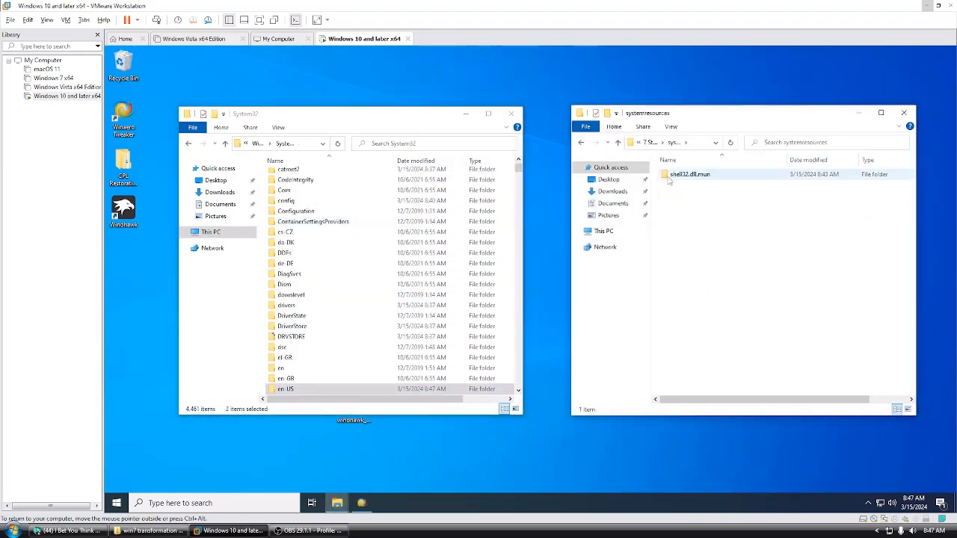
pyautogui.click(188, 143)
pyautogui.click(189, 143)
pyautogui.doubleClick(378, 217)
pyautogui.scroll(-18, 378, 219)
pyautogui.doubleClick(322, 274)
pyautogui.scroll(-20, 359, 248)
pyautogui.click(359, 247)
# Step: Copy reshacker_setup from the host's Downloads folder to the virtual machine's desktop and install Resource Hacker 5.2.6 in its default folder
pyautogui.scroll(-2, 358, 250)
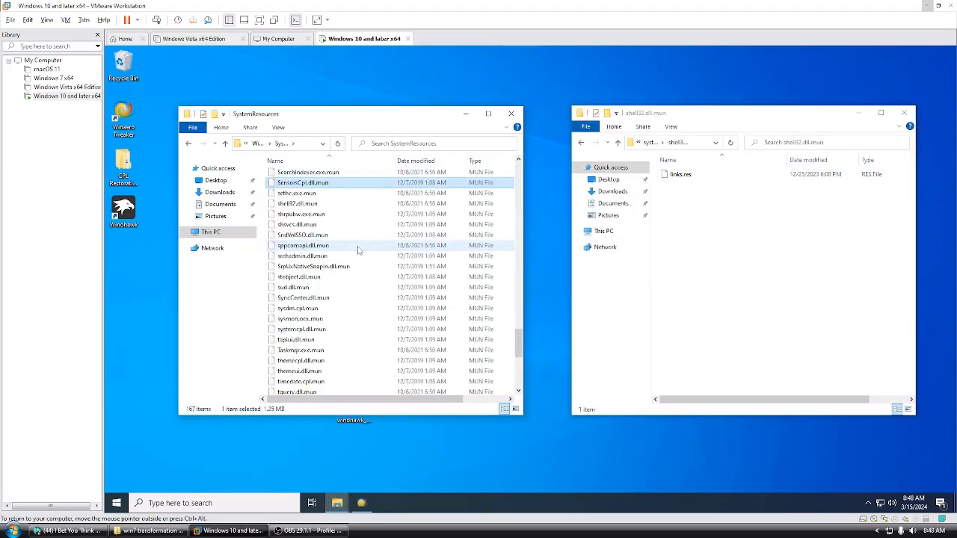
# Step: Find shell32.dll.mun in the Windows SystemResources folder, copy it to the desktop and close the folder window
pyautogui.write('shell32.dll.mun')
pyautogui.press('Return')
pyautogui.rightClick(381, 174)
pyautogui.click(408, 191)
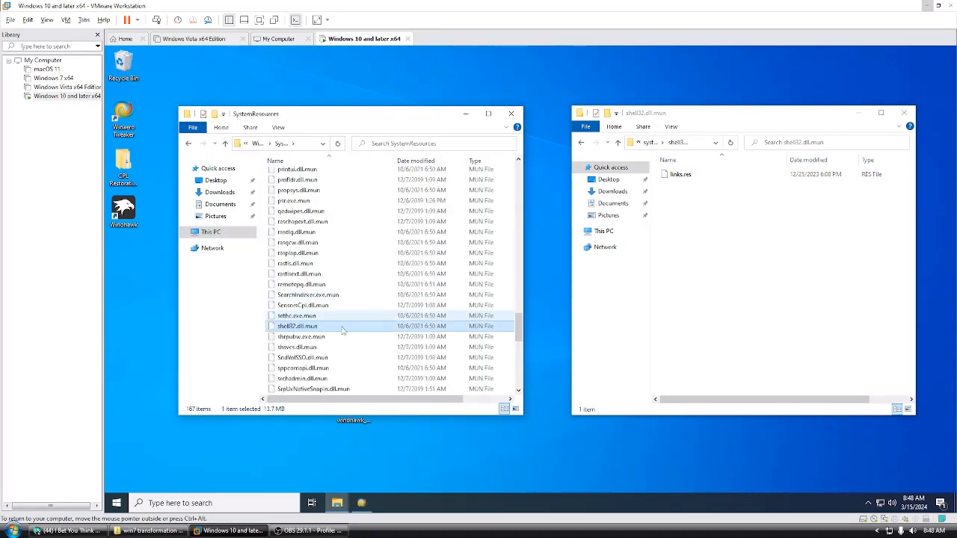
pyautogui.rightClick(339, 325)
pyautogui.click(357, 409)
pyautogui.click(512, 115)
pyautogui.click(12, 531)
pyautogui.click(161, 411)
pyautogui.scroll(-10, 322, 329)
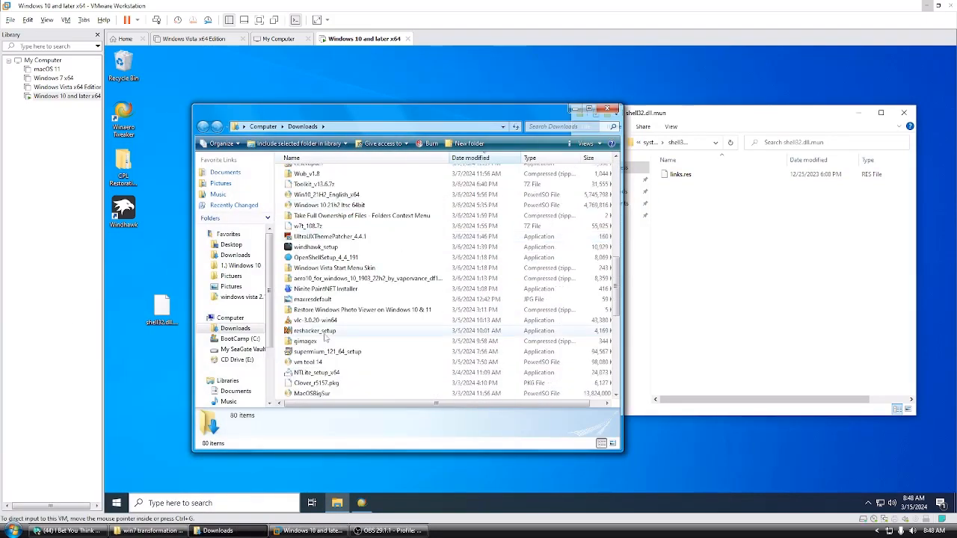
pyautogui.moveTo(313, 331); pyautogui.dragTo(178, 370)
pyautogui.click(608, 108)
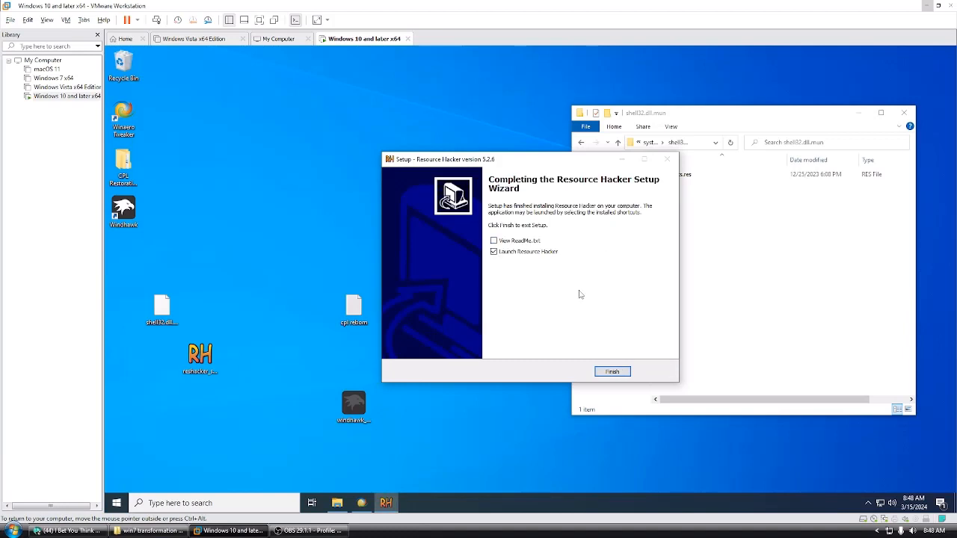
pyautogui.click(613, 371)
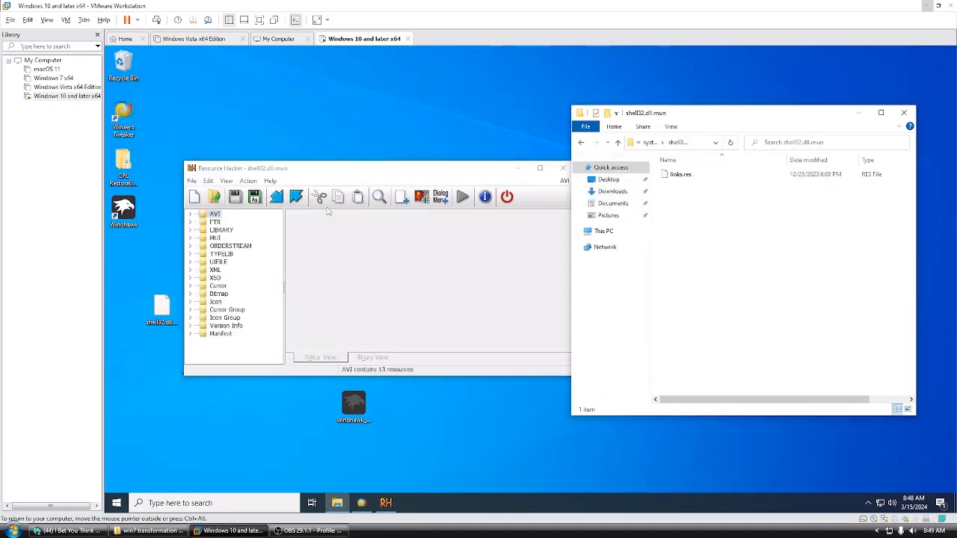
# Step: In Resource Hacker, load the pack's links.res resource file into the desktop copy of shell32.dll.mun
pyautogui.click(242, 182)
pyautogui.click(341, 323)
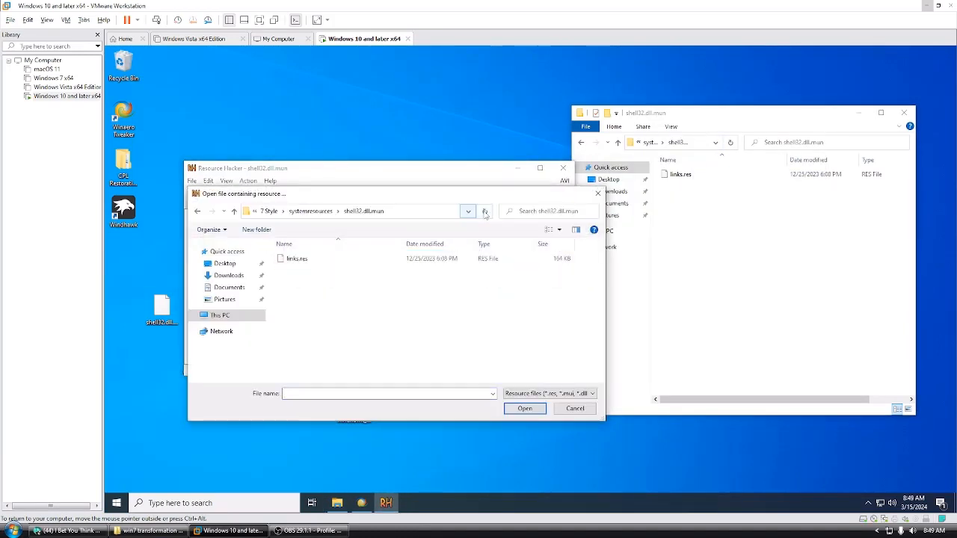
pyautogui.doubleClick(314, 259)
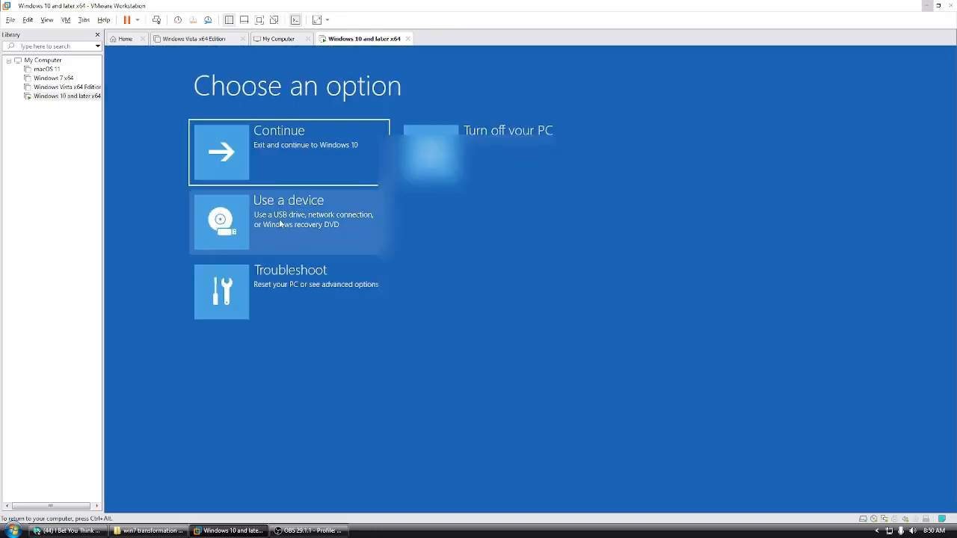
# Step: Boot the virtual machine from the EFI VMware Virtual SATA CDROM Drive and select shell32.dll.mun in the user's Desktop folder on drive C:
pyautogui.click(336, 213)
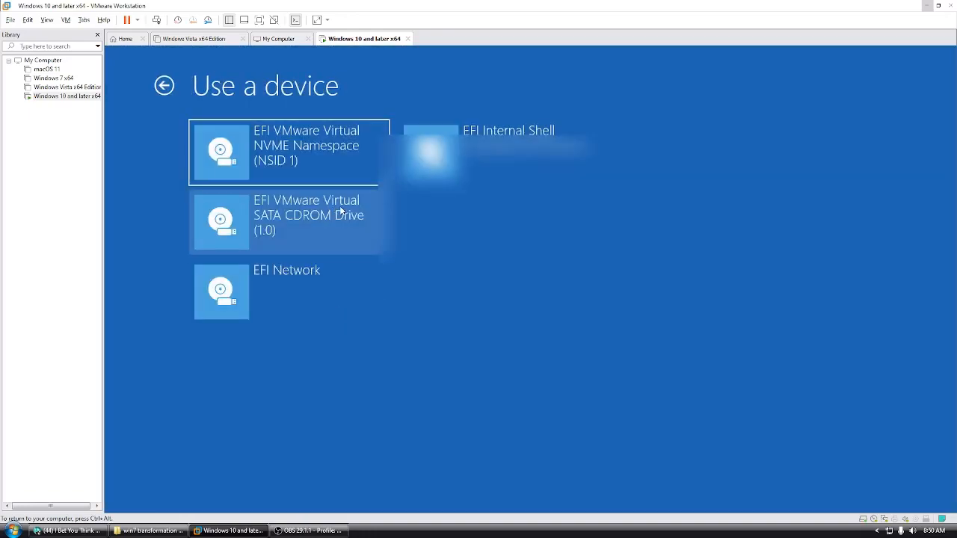
pyautogui.click(343, 225)
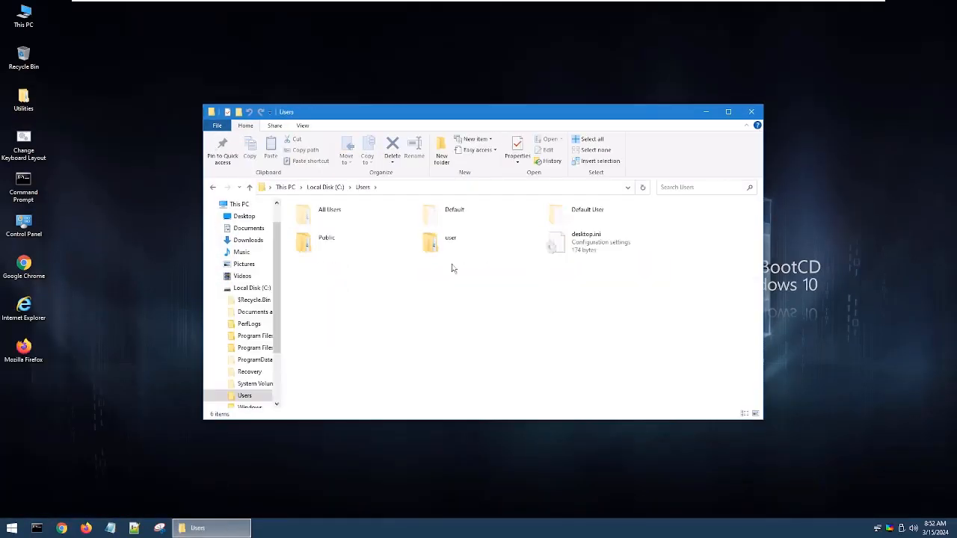
pyautogui.doubleClick(449, 239)
pyautogui.doubleClick(576, 243)
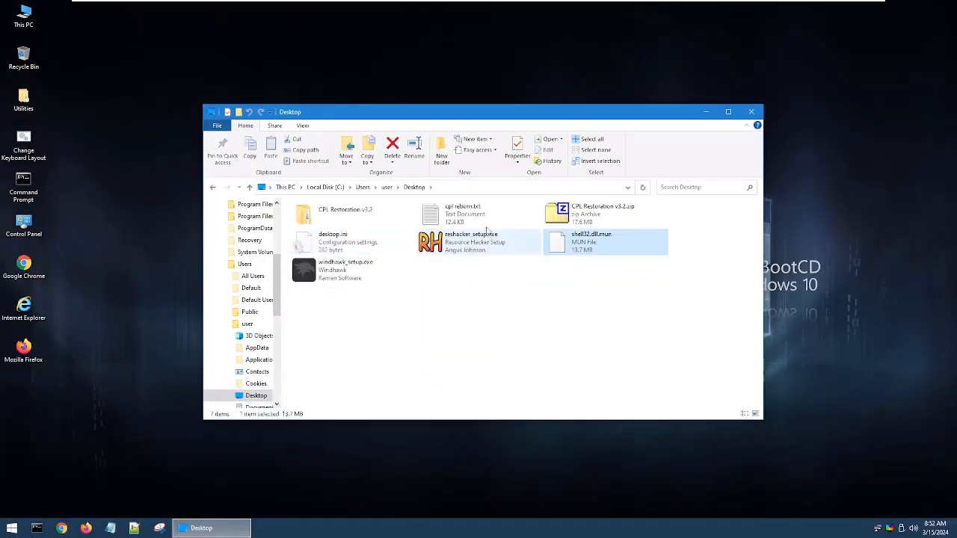
# Step: Open the SystemResources folder inside the Windows folder on Local Disk (C:)
pyautogui.click(285, 187)
pyautogui.doubleClick(331, 301)
pyautogui.scroll(-5, 402, 289)
pyautogui.scroll(-5, 401, 289)
pyautogui.doubleClick(601, 220)
pyautogui.hotkey('alt', 'Left')
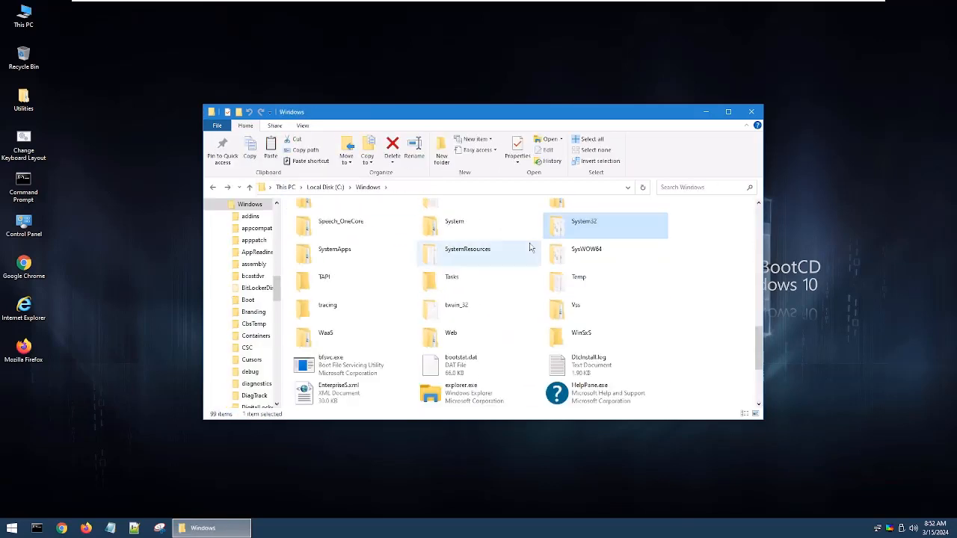
pyautogui.doubleClick(531, 248)
# Step: Search SystemResources for shell32.dll.mun and rename the file as shell32.dll.mun.old, accepting the extension change
pyautogui.click(673, 188)
pyautogui.write('shell32.dll.munb')
pyautogui.press('BackSpace')
pyautogui.press('End')
pyautogui.write('.old')
pyautogui.press('Return')
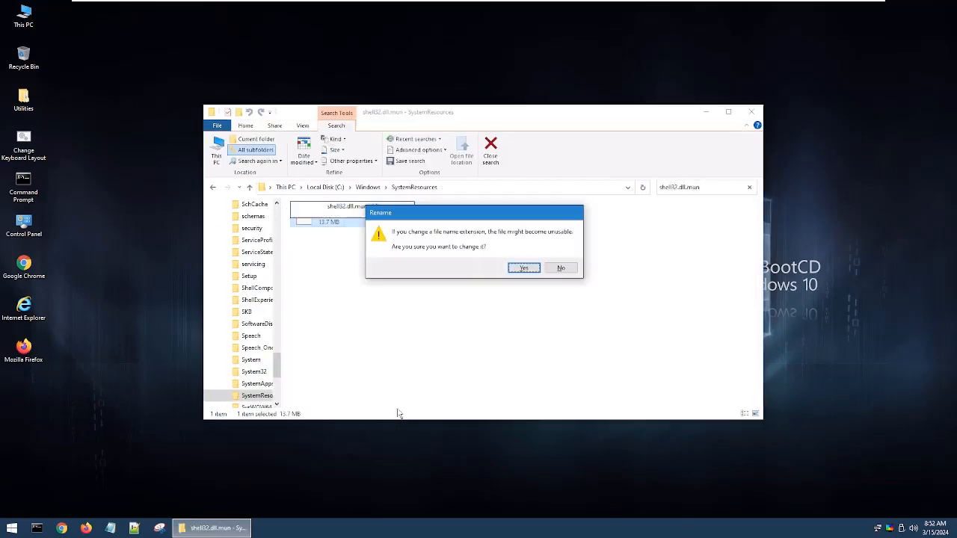
pyautogui.press('Return')
# Step: Paste the modified shell32.dll.mun into SystemResources, close the folder window and restart into the installed Windows 10
pyautogui.rightClick(300, 256)
pyautogui.click(350, 320)
pyautogui.click(751, 112)
pyautogui.click(21, 531)
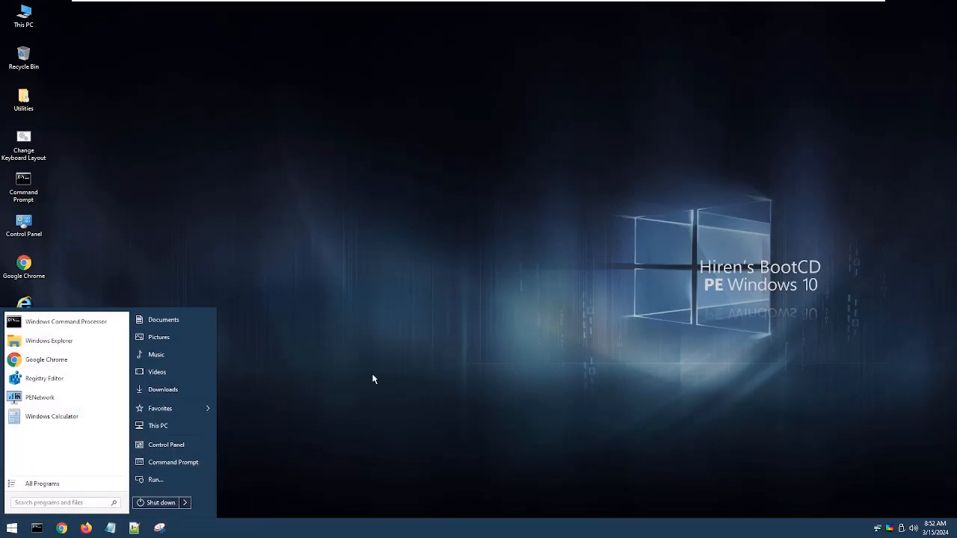
pyautogui.click(374, 380)
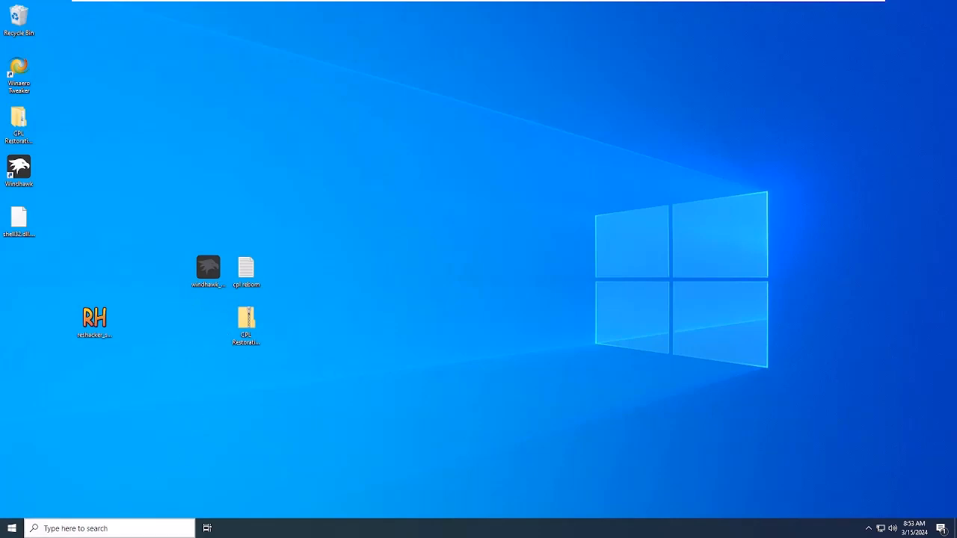
# Step: Open a File Explorer window on This PC and a second one on the CPL Restoration folder from the desktop
pyautogui.click(15, 529)
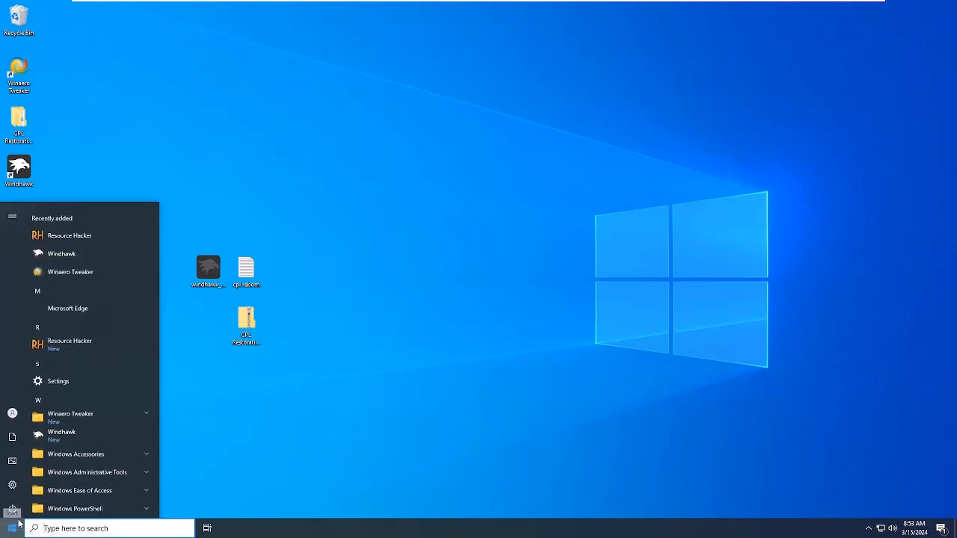
pyautogui.scroll(-5, 75, 429)
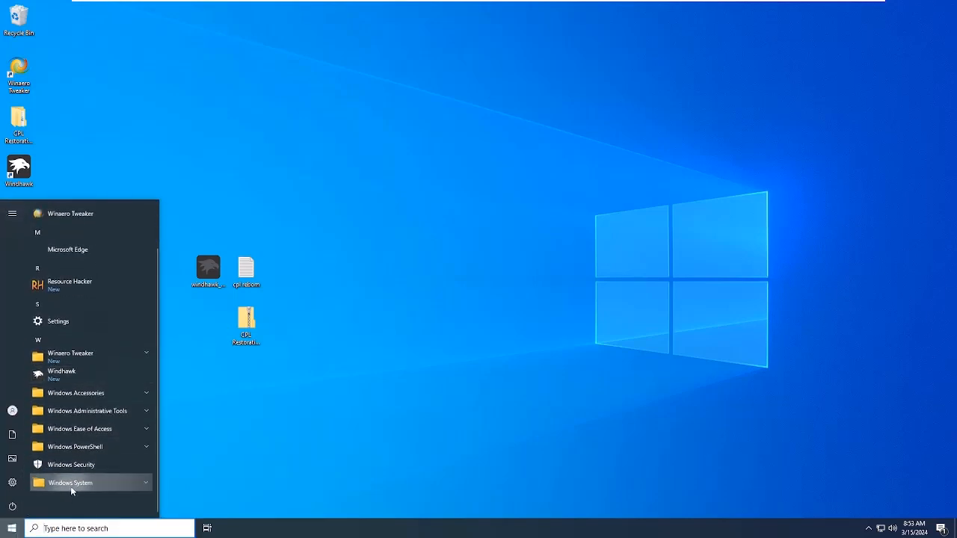
pyautogui.click(72, 483)
pyautogui.click(79, 422)
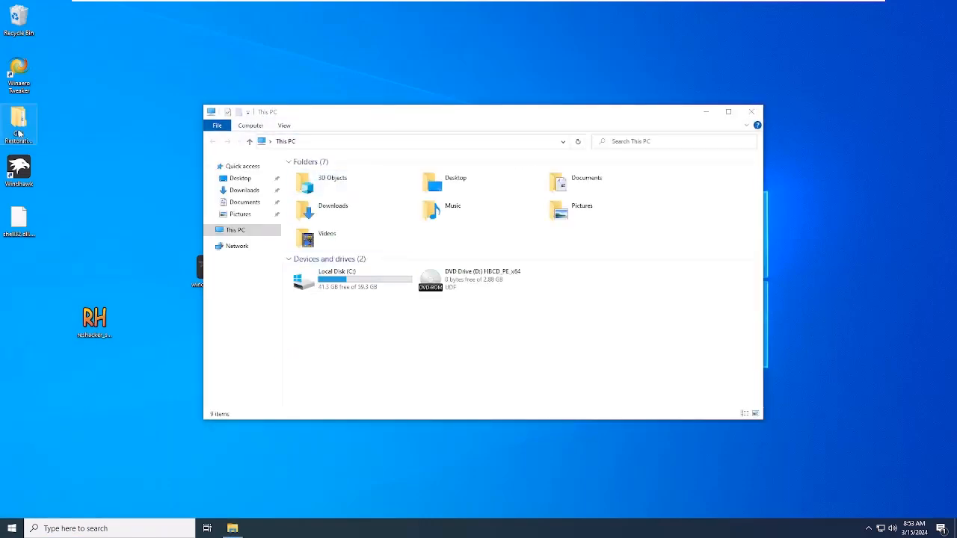
pyautogui.doubleClick(20, 134)
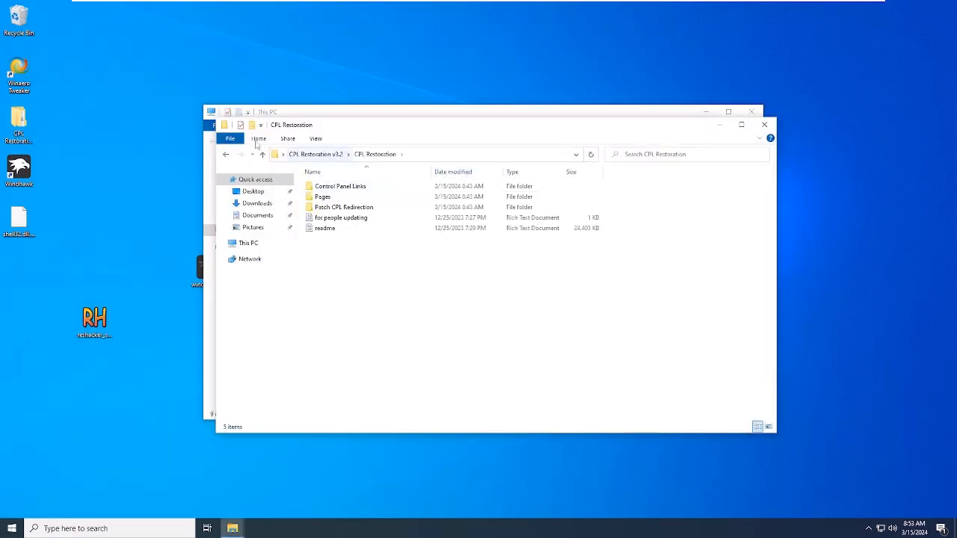
# Step: Narrow the This PC and CPL Restoration windows and arrange them side by side without overlap
pyautogui.moveTo(215, 118); pyautogui.dragTo(435, 119)
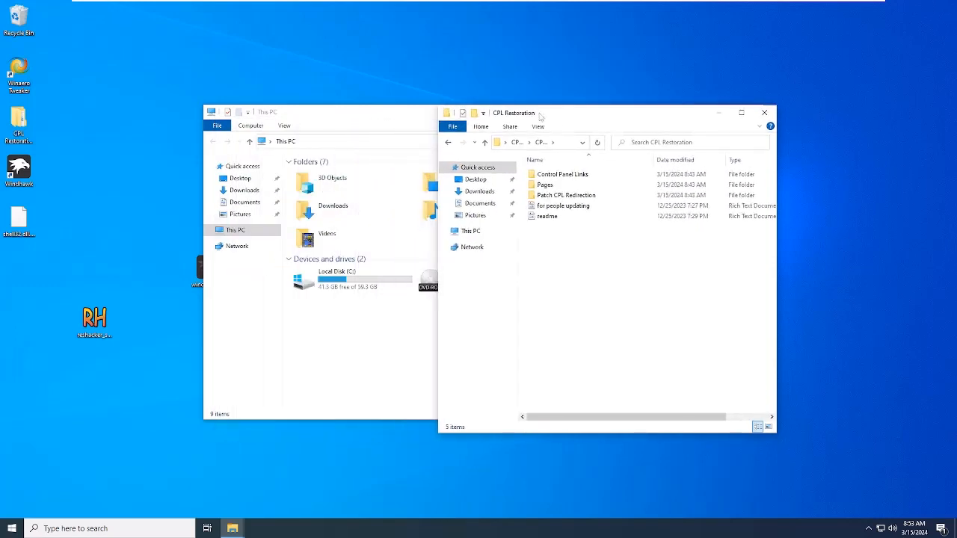
pyautogui.moveTo(558, 123); pyautogui.dragTo(714, 119)
pyautogui.click(263, 112)
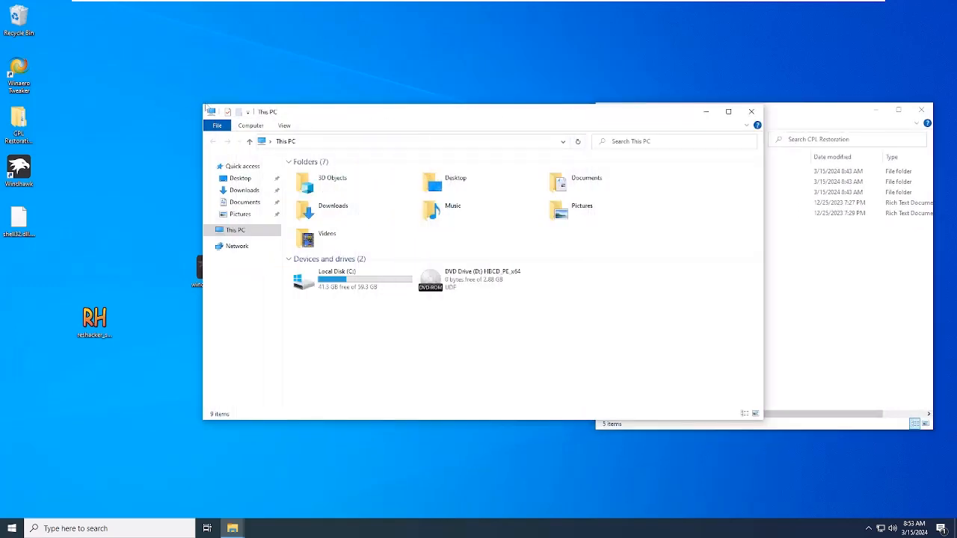
pyautogui.moveTo(202, 105); pyautogui.dragTo(401, 95)
pyautogui.moveTo(555, 114); pyautogui.dragTo(282, 127)
# Step: Open the Pages folder of CPL Restoration in one window and C:\Windows\System32 in the other
pyautogui.click(721, 177)
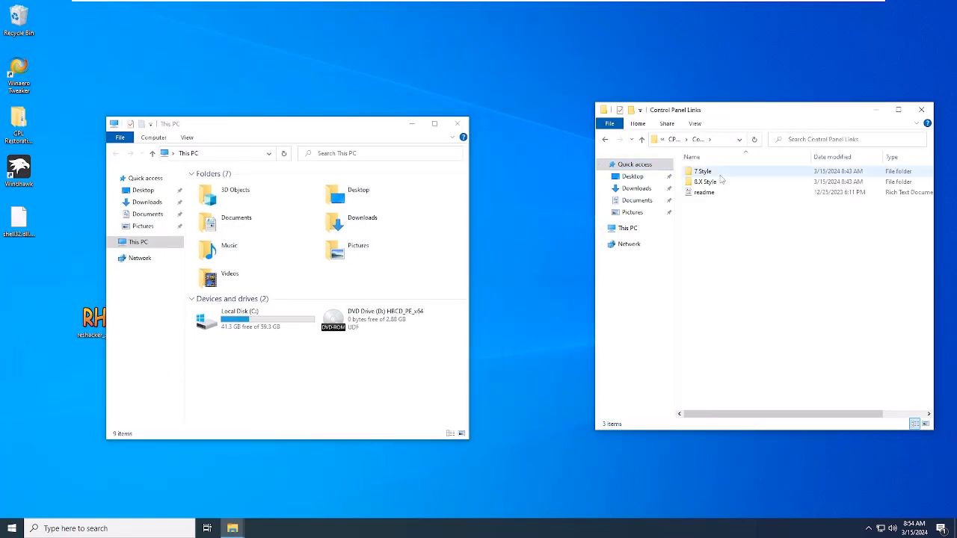
pyautogui.doubleClick(702, 183)
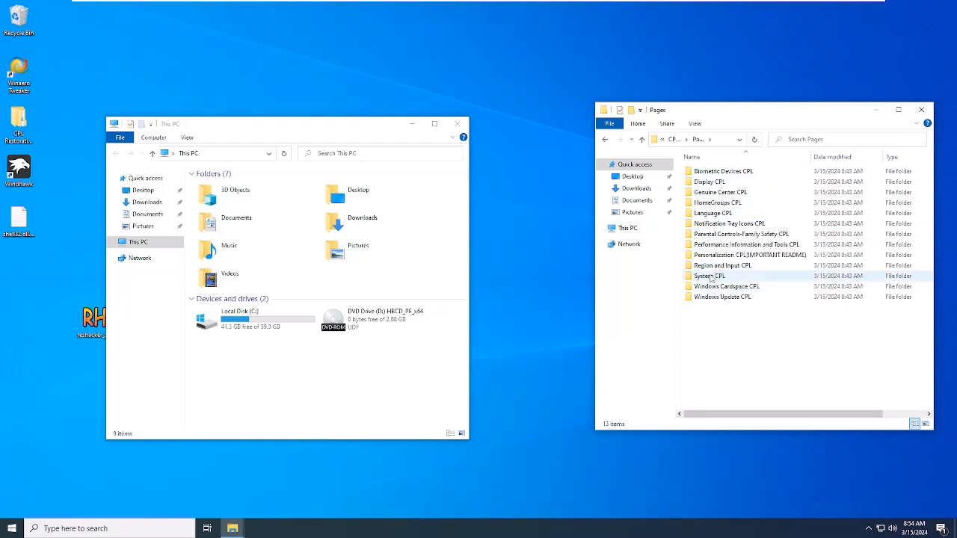
pyautogui.doubleClick(268, 322)
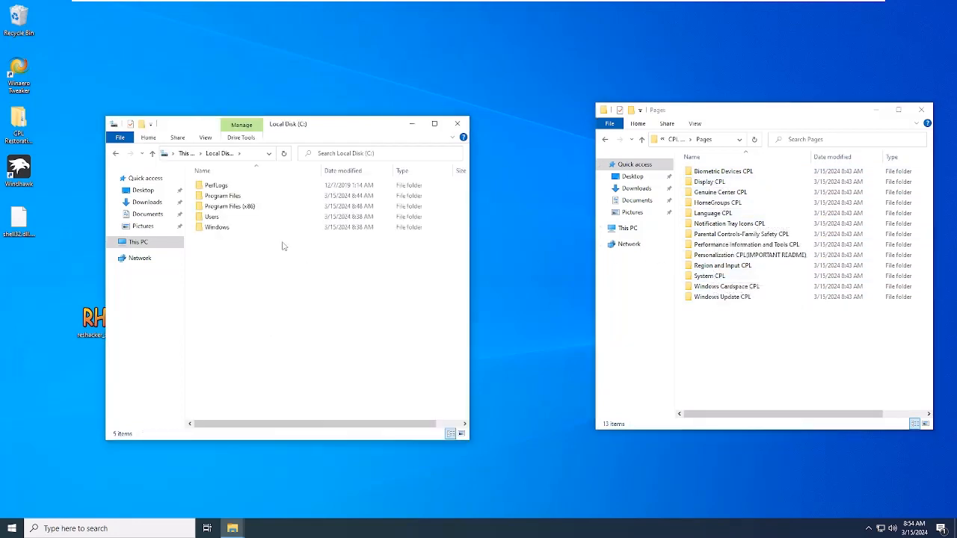
pyautogui.doubleClick(216, 227)
pyautogui.scroll(-2, 306, 280)
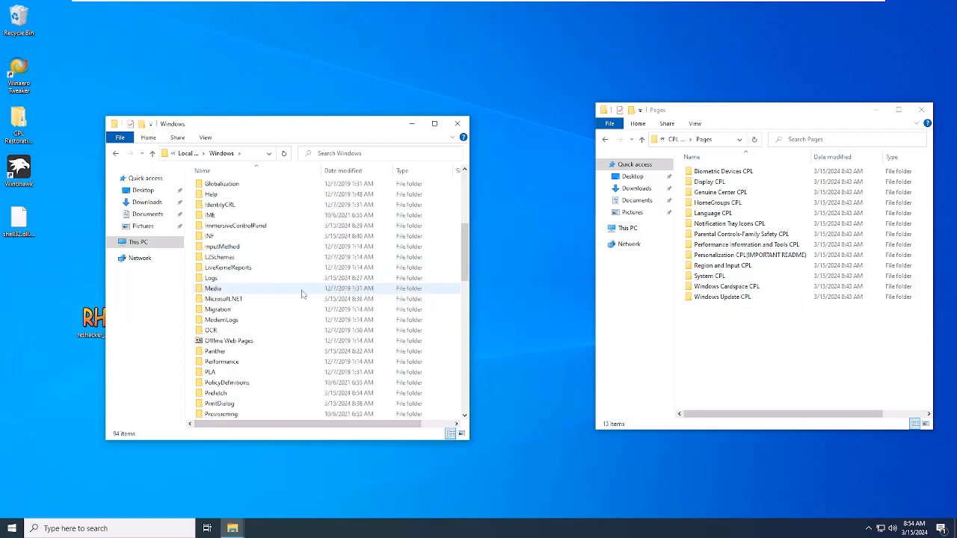
pyautogui.scroll(-8, 301, 295)
pyautogui.doubleClick(232, 362)
# Step: Open the Biometric Devices CPL's "import as TrustedInstaller" folder, then search Winaero Tweaker for "tru" and open its Run as TrustedInstaller page
pyautogui.click(766, 175)
pyautogui.click(109, 528)
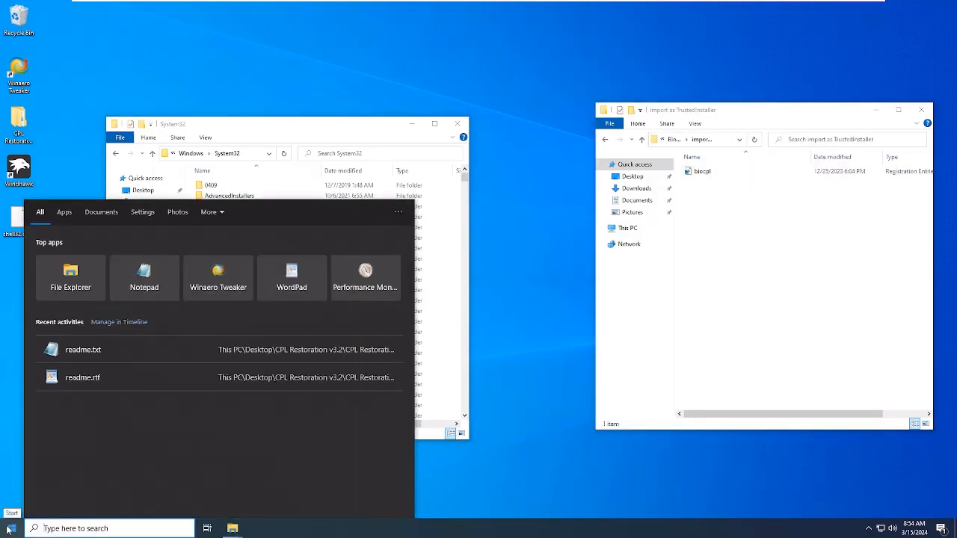
pyautogui.click(220, 278)
pyautogui.click(427, 334)
pyautogui.click(292, 144)
pyautogui.write('tru')
pyautogui.doubleClick(415, 179)
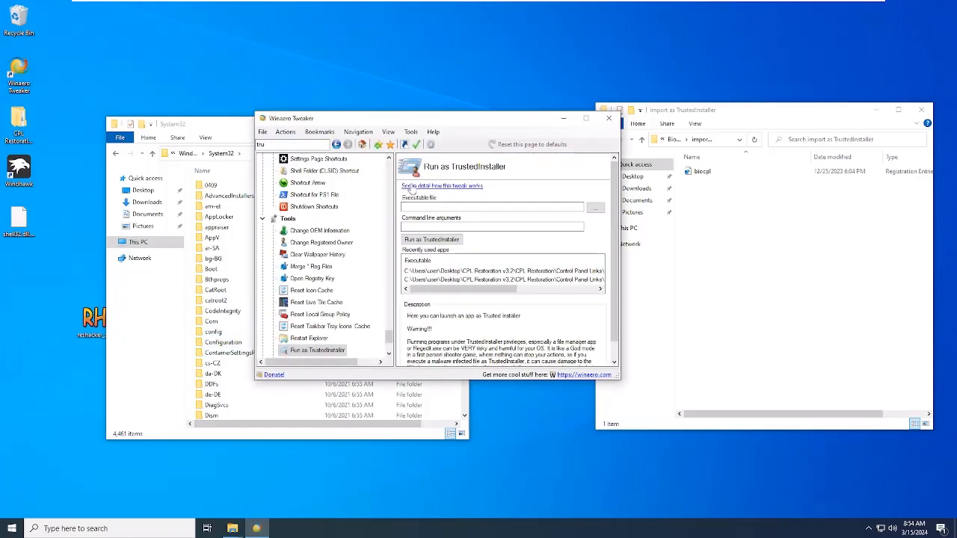
# Step: Run the biocpl registry file as TrustedInstaller and minimize Winaero Tweaker
pyautogui.click(595, 207)
pyautogui.click(621, 334)
pyautogui.doubleClick(418, 196)
pyautogui.click(434, 239)
pyautogui.click(564, 119)
# Step: Copy en-US, bio.applet and biocpl.dll from the Biometric Devices CPL's 8.X system32 folder into Windows System32
pyautogui.click(604, 139)
pyautogui.doubleClick(703, 171)
pyautogui.doubleClick(702, 171)
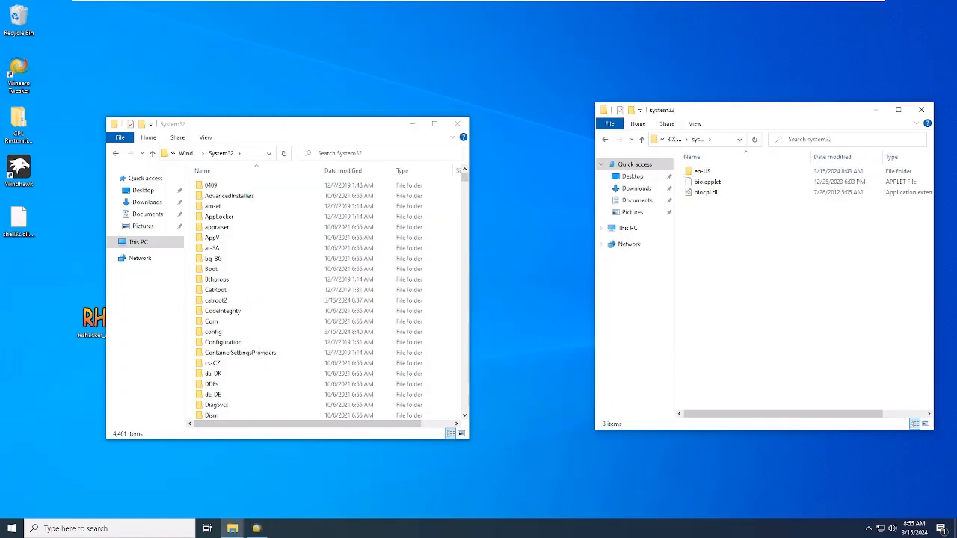
pyautogui.write('biocpl.dll')
pyautogui.click(116, 154)
pyautogui.moveTo(770, 277); pyautogui.dragTo(699, 170)
pyautogui.hotkey('ctrl', 'c')
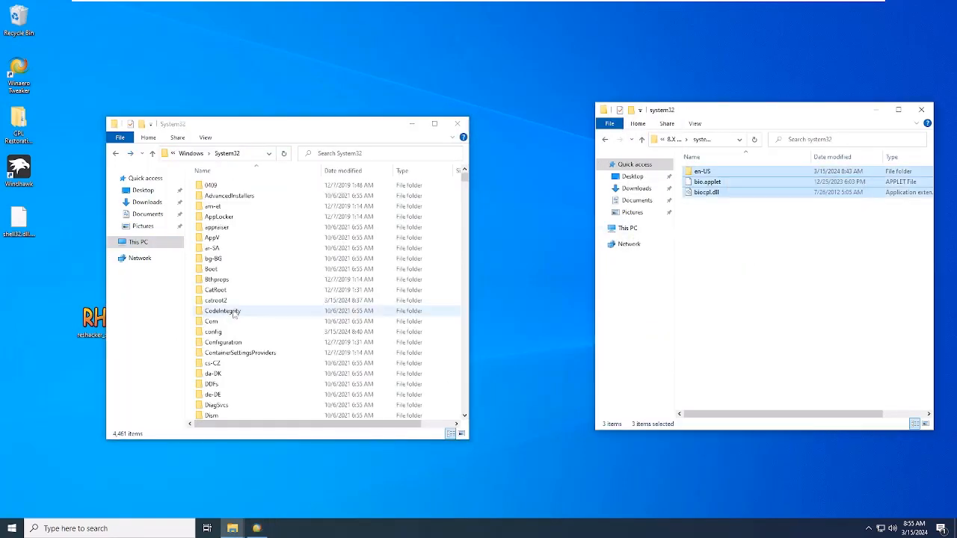
pyautogui.click(237, 312)
pyautogui.hotkey('ctrl', 'v')
# Step: Import the registry file from the Display CPL's "import normally" folder
pyautogui.click(604, 140)
pyautogui.doubleClick(714, 182)
pyautogui.doubleClick(710, 213)
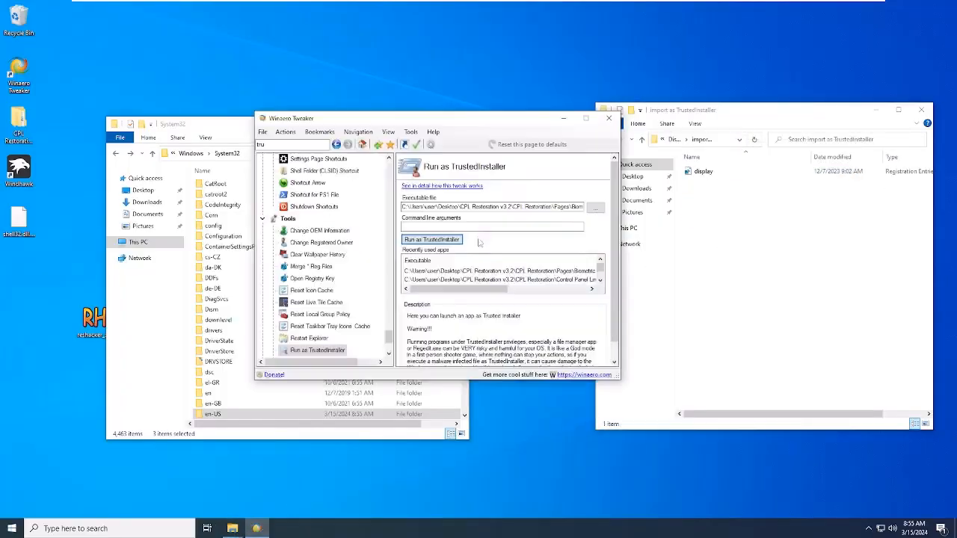
# Step: Run the display registry file from the Display CPL's "import as TrustedInstaller" folder through Winaero Tweaker
pyautogui.click(456, 238)
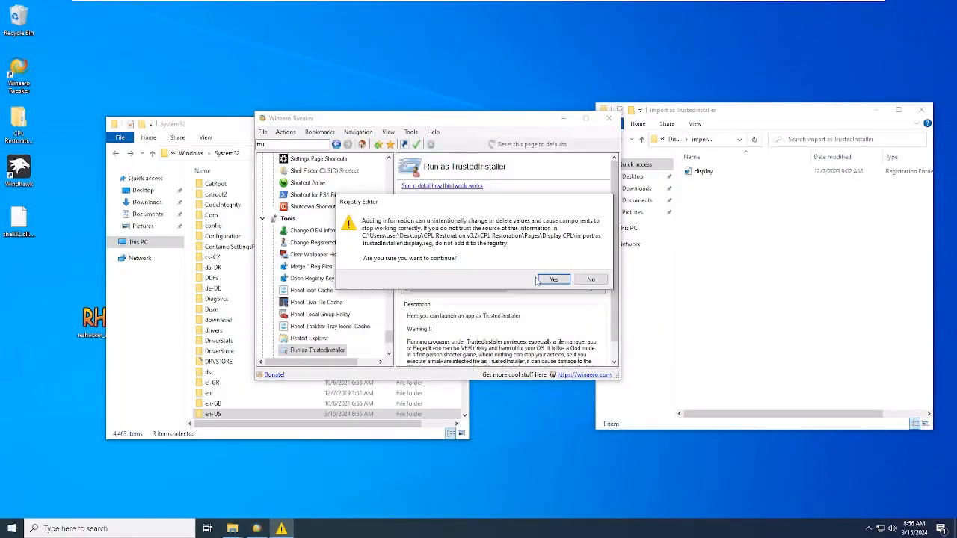
pyautogui.click(591, 277)
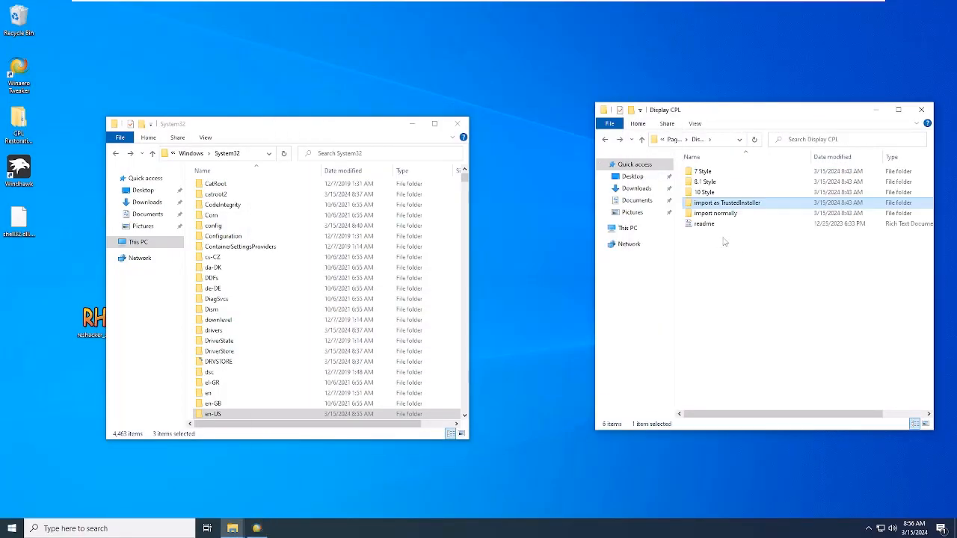
pyautogui.doubleClick(706, 171)
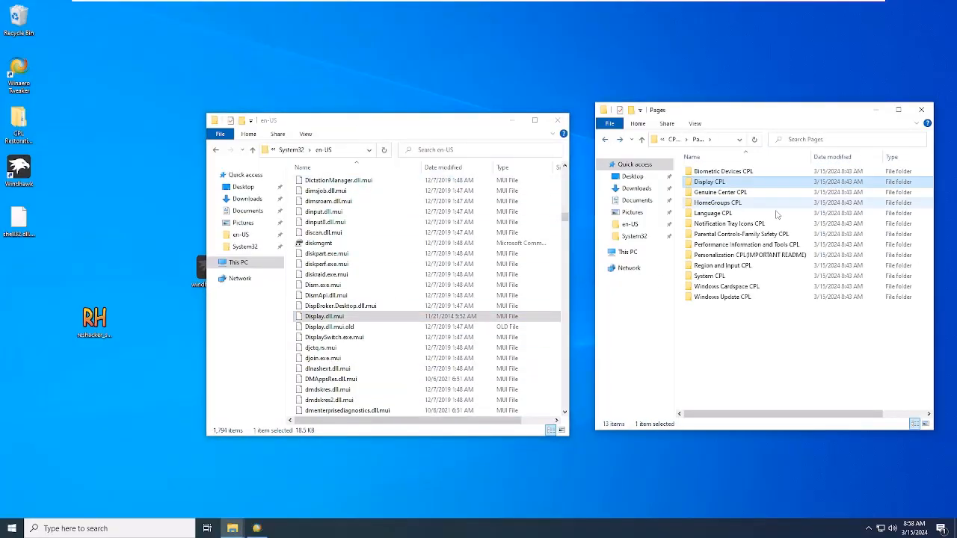
# Step: Try to place the Genuine Center CPL's modified ActionCenterCPL.dll.mun in SystemResources, then restart the virtual machine
pyautogui.click(713, 193)
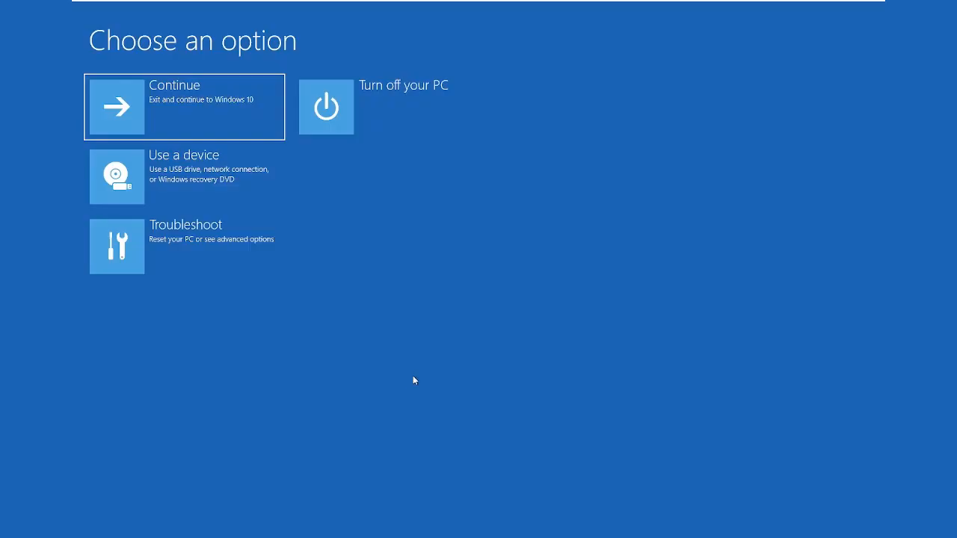
pyautogui.click(179, 178)
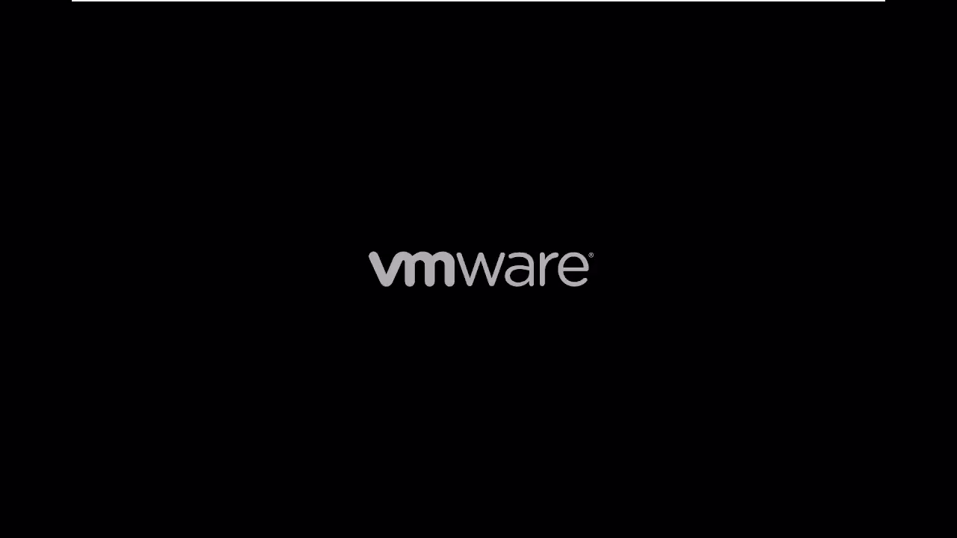
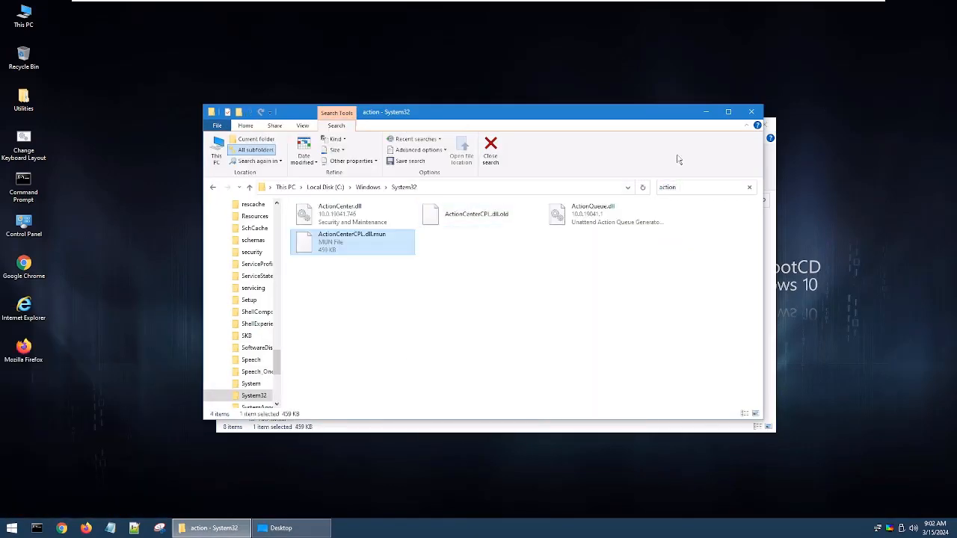
# Step: Close the System32 search window and, back on the Windows 10 desktop, delete the unneeded desktop icons
pyautogui.click(756, 112)
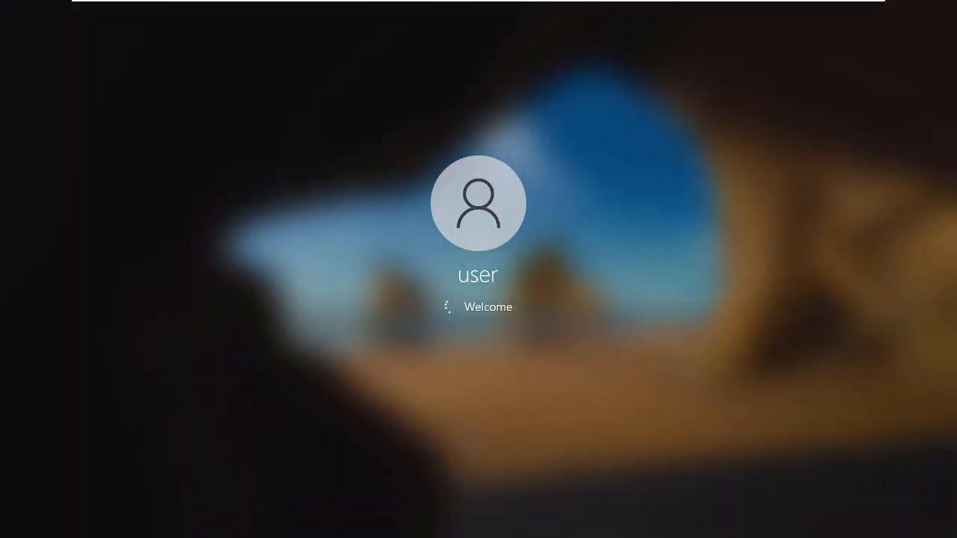
pyautogui.moveTo(46, 298); pyautogui.dragTo(16, 216)
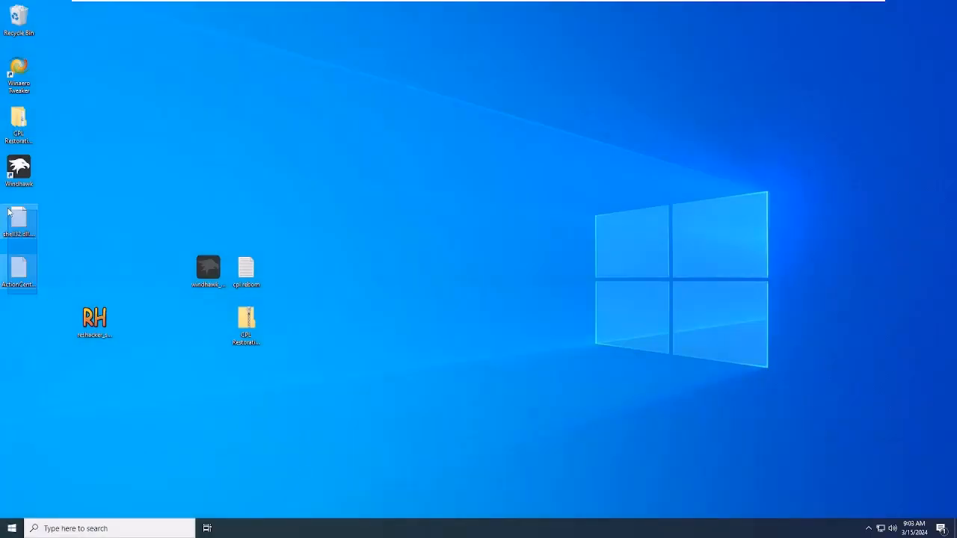
pyautogui.press('Delete')
# Step: Copy en-us and GenuineCenter.dll from the Genuine Center CPL's system32 folder inside the CPL Restoration Pages folder
pyautogui.doubleClick(18, 123)
pyautogui.doubleClick(715, 172)
pyautogui.doubleClick(703, 182)
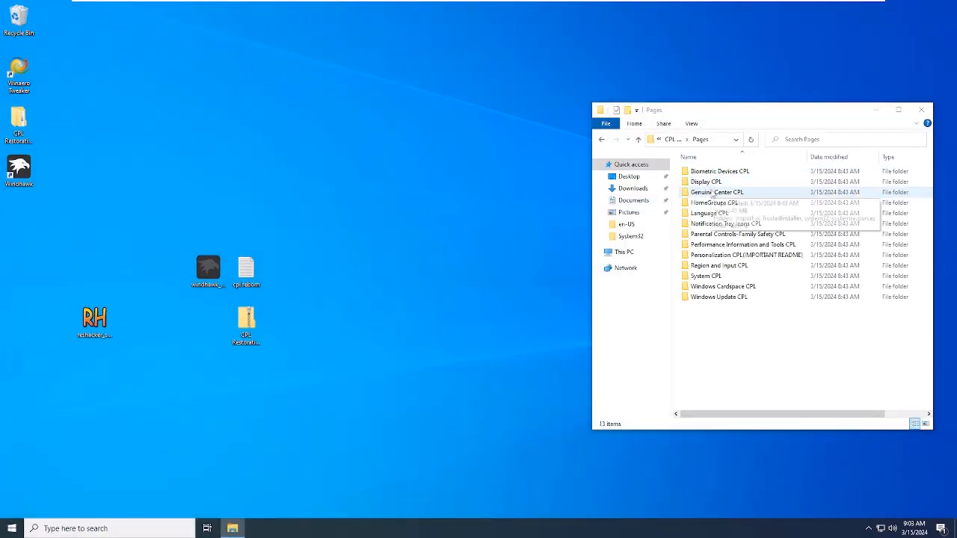
pyautogui.hotkey('alt', 'Left')
pyautogui.doubleClick(715, 172)
pyautogui.hotkey('alt', 'Left')
pyautogui.doubleClick(718, 192)
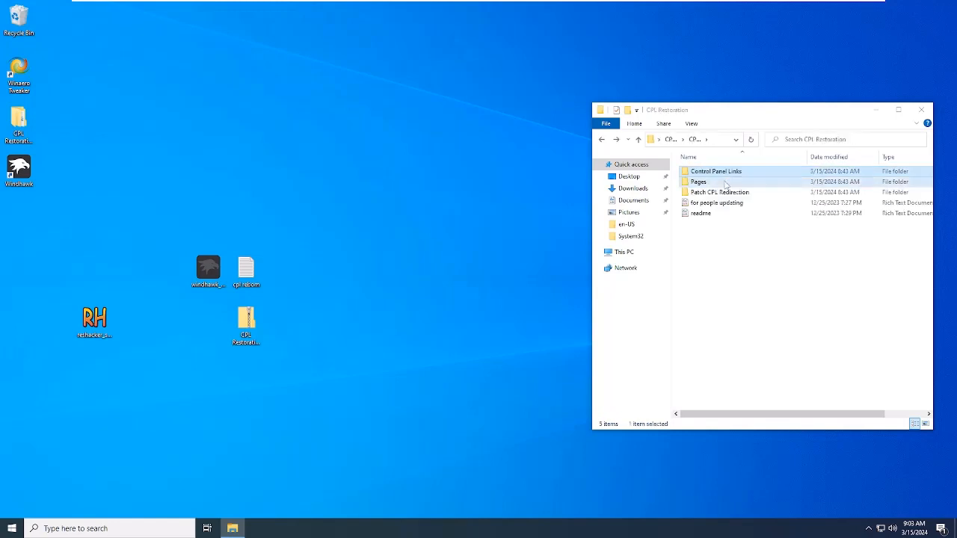
pyautogui.doubleClick(725, 184)
pyautogui.doubleClick(726, 185)
pyautogui.doubleClick(725, 183)
pyautogui.moveTo(773, 224); pyautogui.dragTo(719, 173)
pyautogui.rightClick(718, 173)
pyautogui.click(742, 277)
# Step: Open Windows System32 on Local Disk (C:) and search it for GenuineCenter.dll
pyautogui.click(12, 528)
pyautogui.click(63, 464)
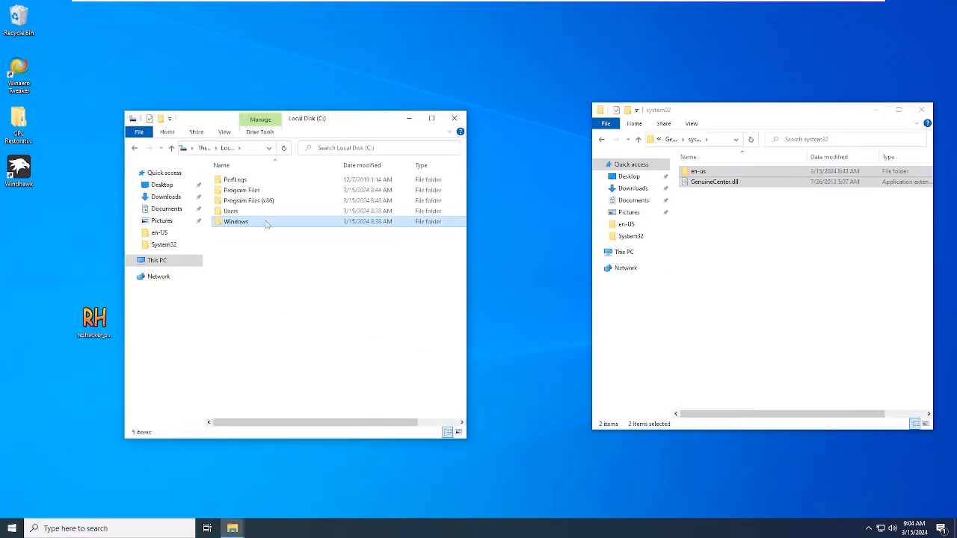
pyautogui.doubleClick(266, 225)
pyautogui.scroll(-15, 267, 230)
pyautogui.doubleClick(261, 244)
pyautogui.write('GenuineCenter.dll')
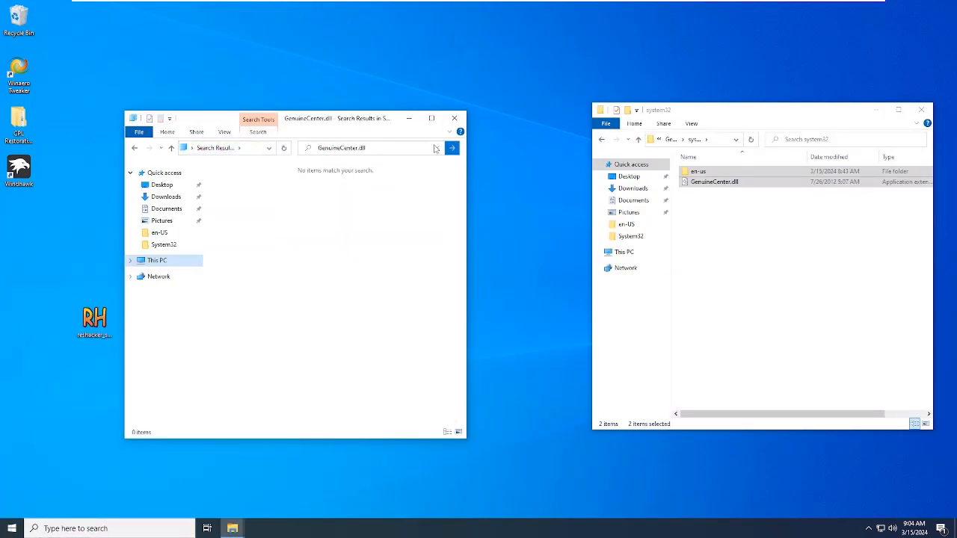
# Step: Try to copy en-us and GenuineCenter.dll together into Windows System32, cancelling at the ActionCenterCPL.dll.mui name conflict
pyautogui.rightClick(718, 172)
pyautogui.click(741, 278)
pyautogui.rightClick(299, 275)
pyautogui.click(317, 342)
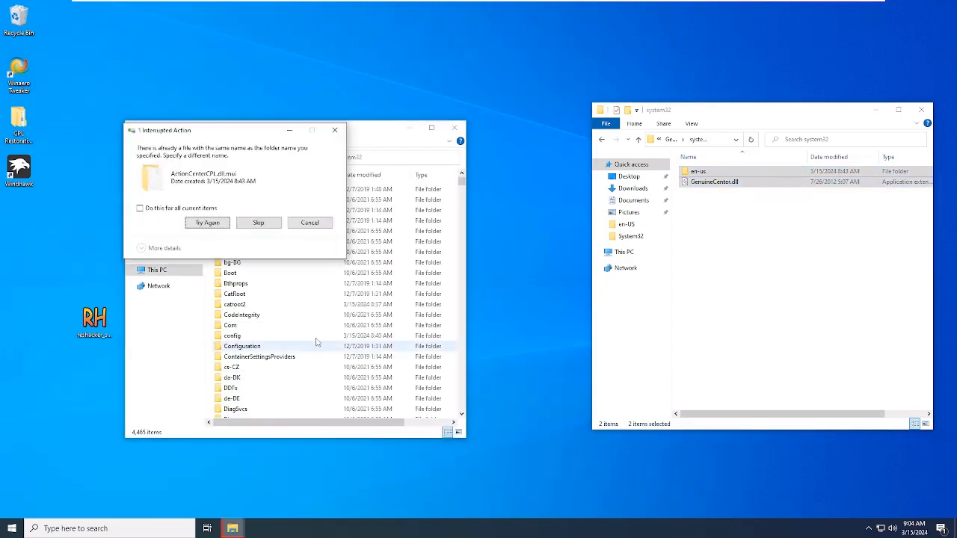
pyautogui.click(309, 222)
# Step: Copy the Genuine Center CPL's en-us contents into System32's en-US folder, and GenuineCenter.dll into System32
pyautogui.doubleClick(717, 171)
pyautogui.rightClick(719, 182)
pyautogui.scroll(-1, 326, 270)
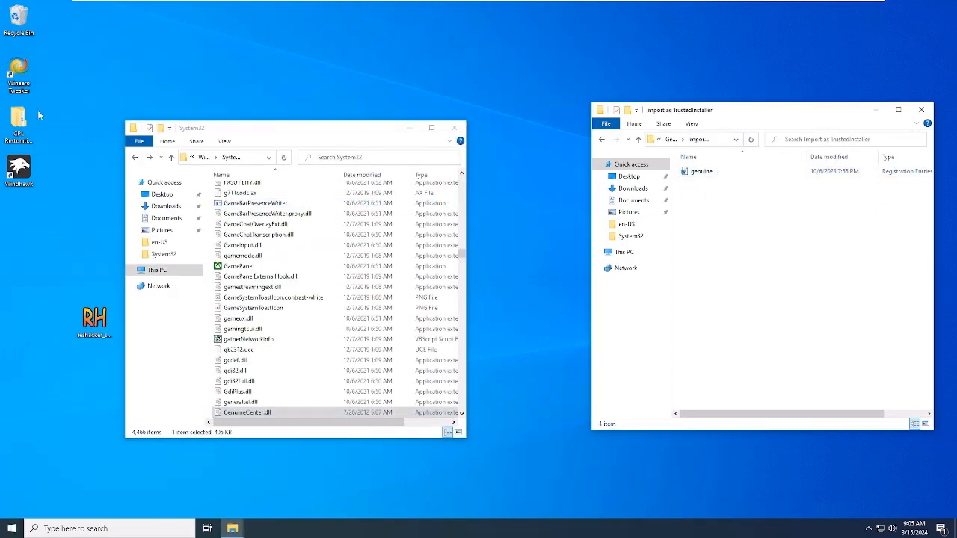
# Step: Launch Winaero Tweaker from the desktop
pyautogui.doubleClick(19, 74)
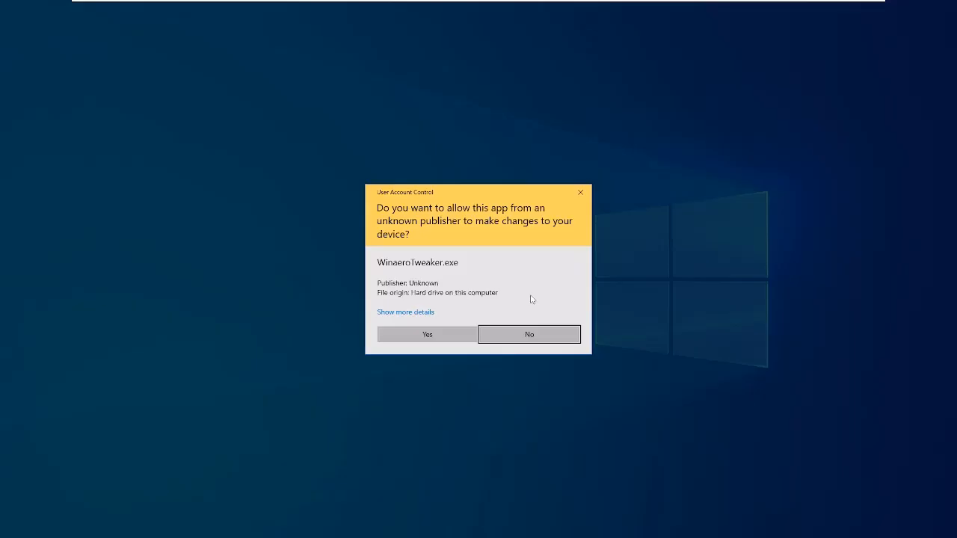
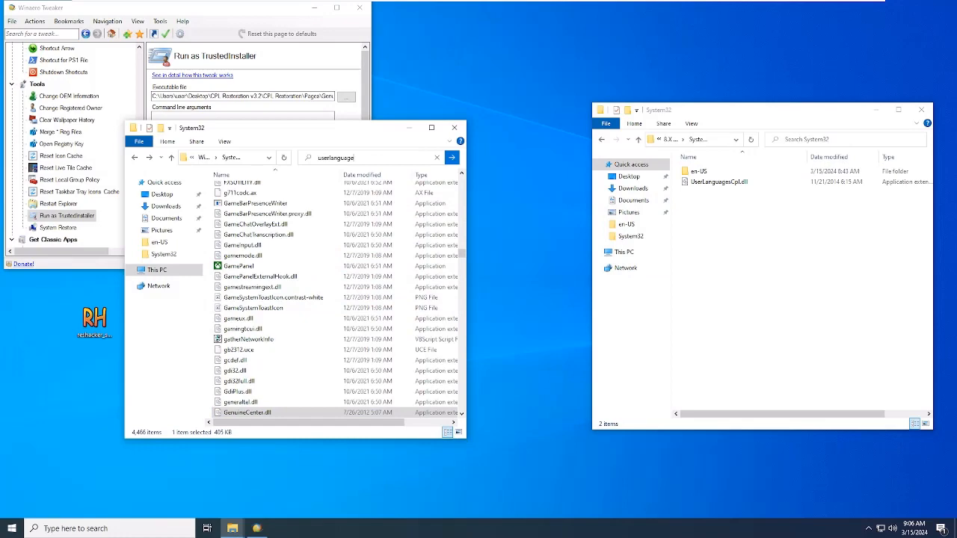
# Step: Search System32 for userlanguagecpl.dll, and pick the Language CPL's registry file as the executable to run as TrustedInstaller
pyautogui.write('cpl.dll')
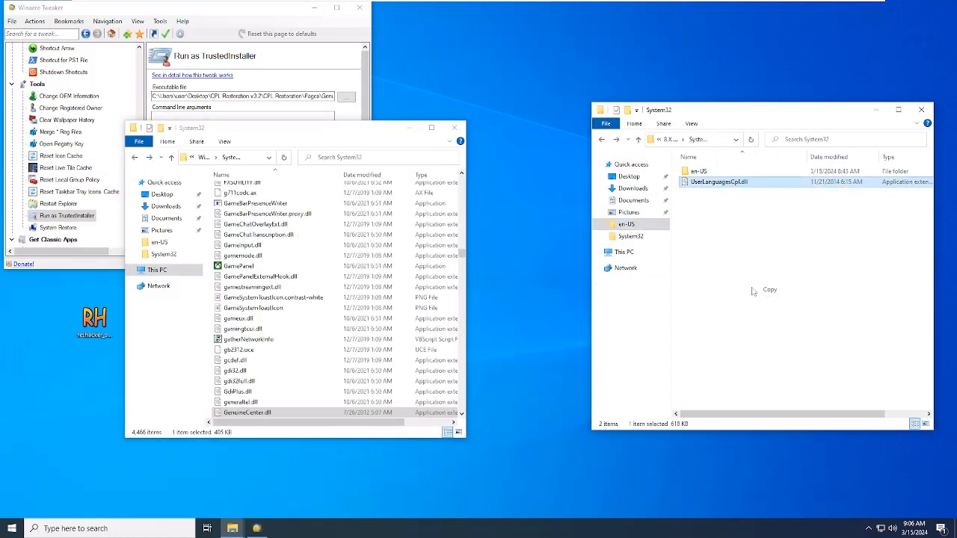
pyautogui.moveTo(754, 291); pyautogui.dragTo(754, 291)
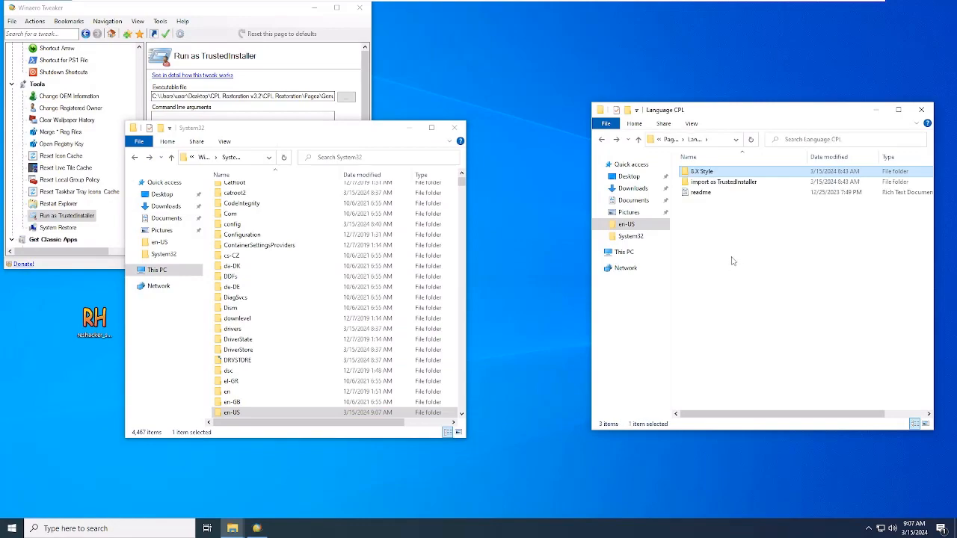
pyautogui.click(347, 99)
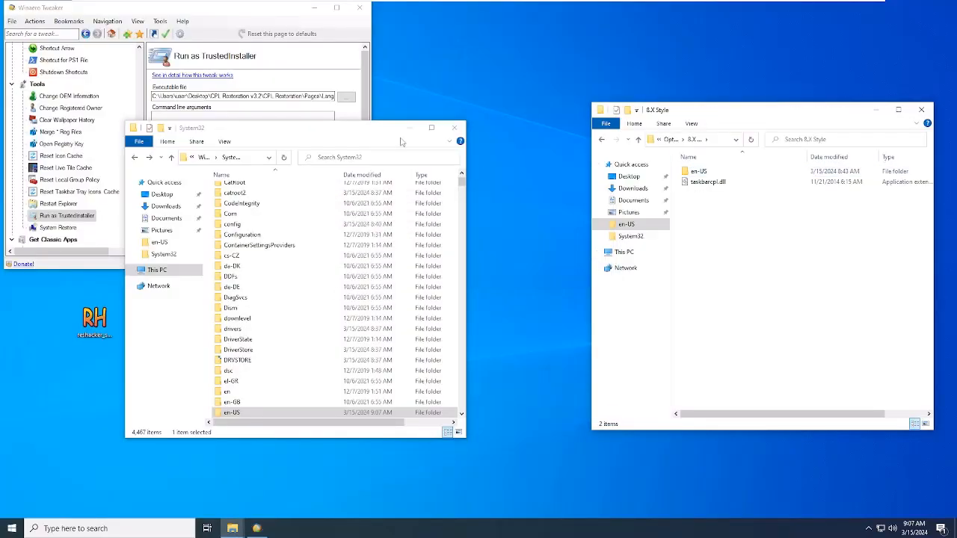
# Step: Locate the taskbar CPL files in System32, and rename the existing taskbarcpl.dll.mui in its en-US folder
pyautogui.write('cpl')
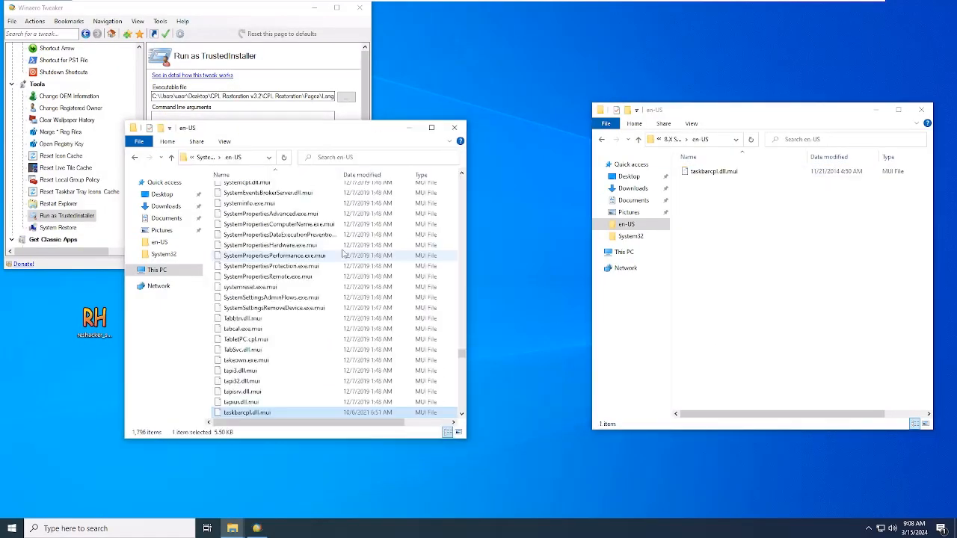
pyautogui.scroll(-2, 343, 258)
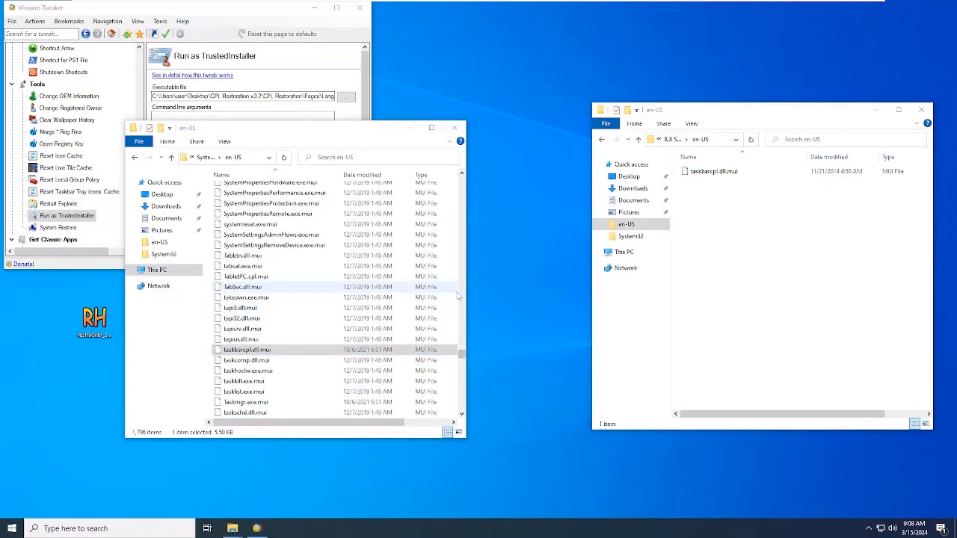
pyautogui.press('F2')
pyautogui.press('Return')
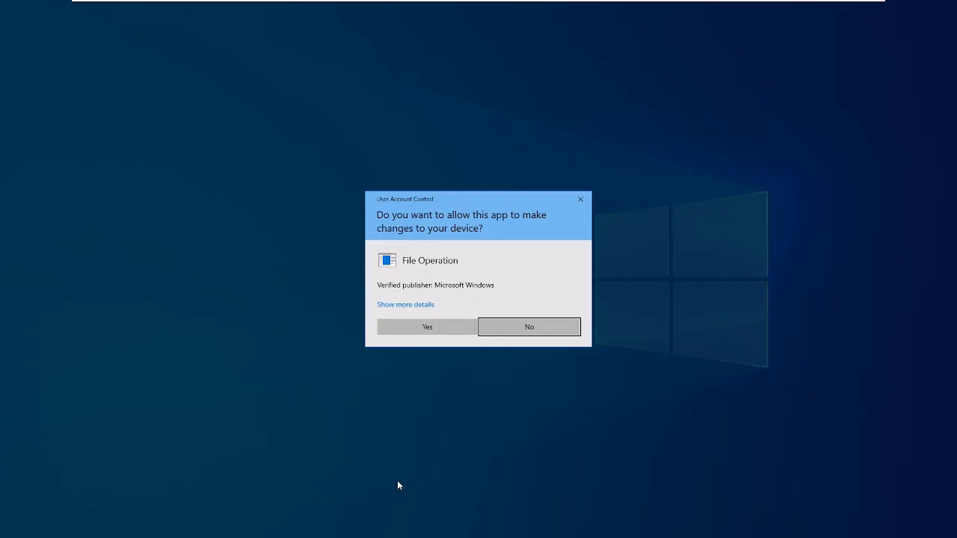
pyautogui.click(427, 327)
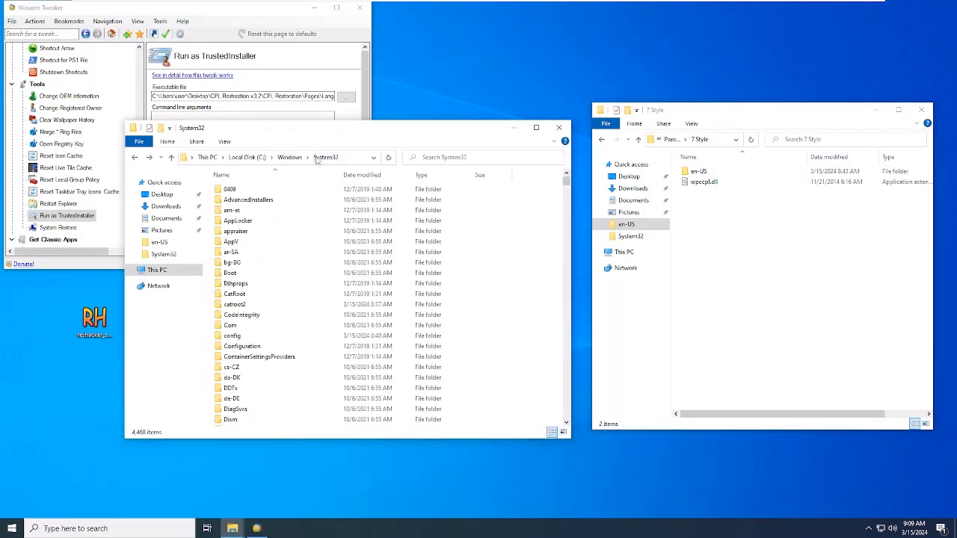
# Step: Paste the 7 Style wpccpl.dll and en-US folder into System32, and choose WPCCPL as the file to run as TrustedInstaller
pyautogui.write('wpccpl.dll')
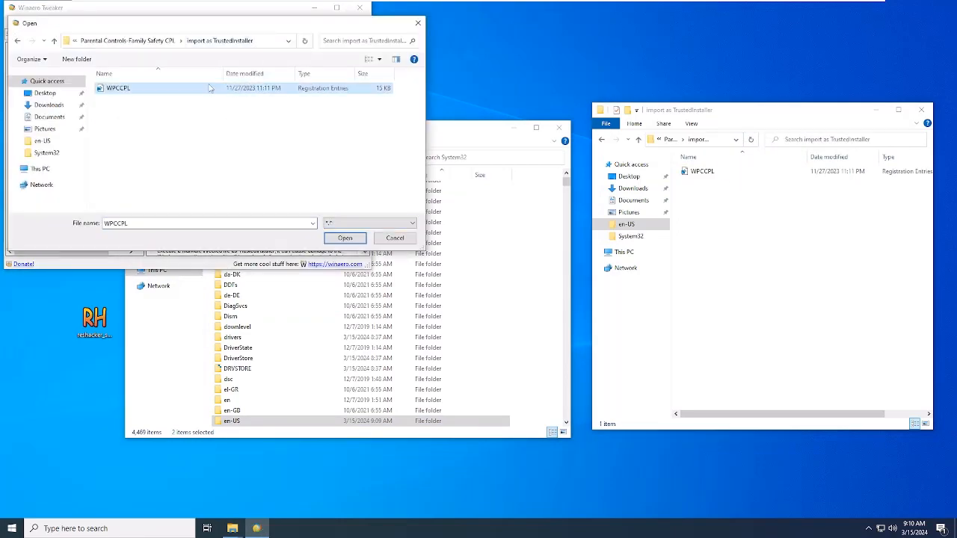
pyautogui.doubleClick(209, 89)
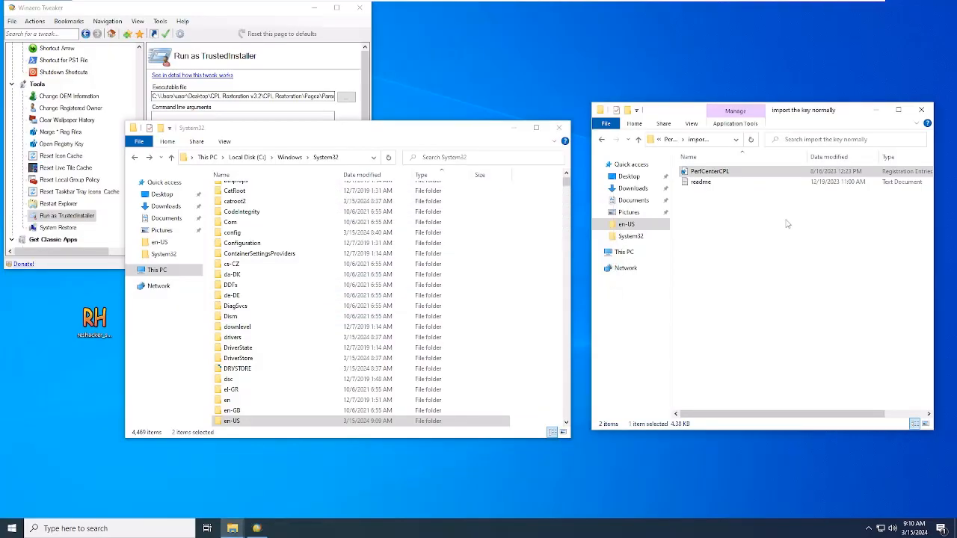
# Step: Copy PerfCenterCPL.dll from the 7 Style system32 folder into Windows System32
pyautogui.click(709, 193)
pyautogui.hotkey('ctrl', 'c')
pyautogui.click(553, 318)
pyautogui.hotkey('ctrl', 'v')
pyautogui.click(451, 197)
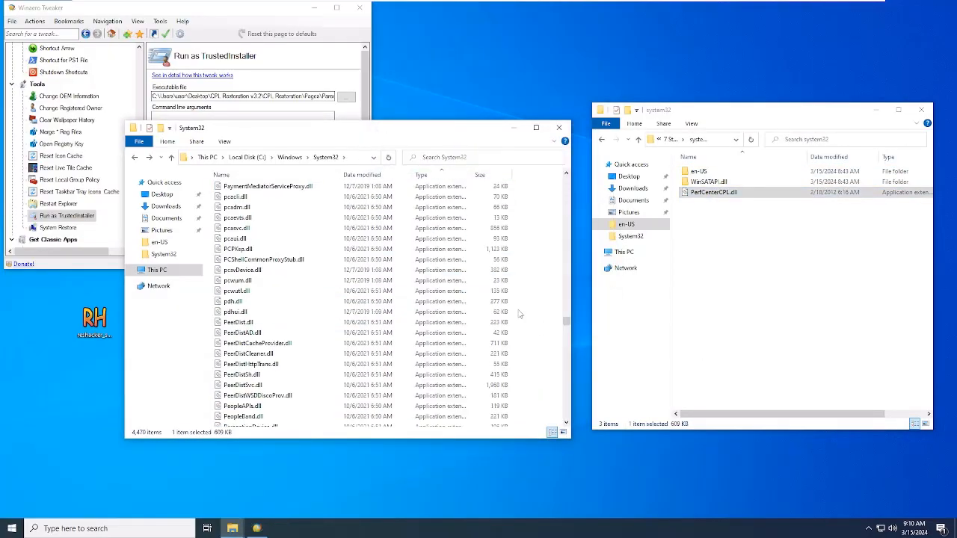
# Step: Search Windows System32 for WinSATAPI.dll and take ownership of the file
pyautogui.scroll(20, 519, 313)
pyautogui.click(478, 158)
pyautogui.write('WinsataPI.dll')
pyautogui.press('Return')
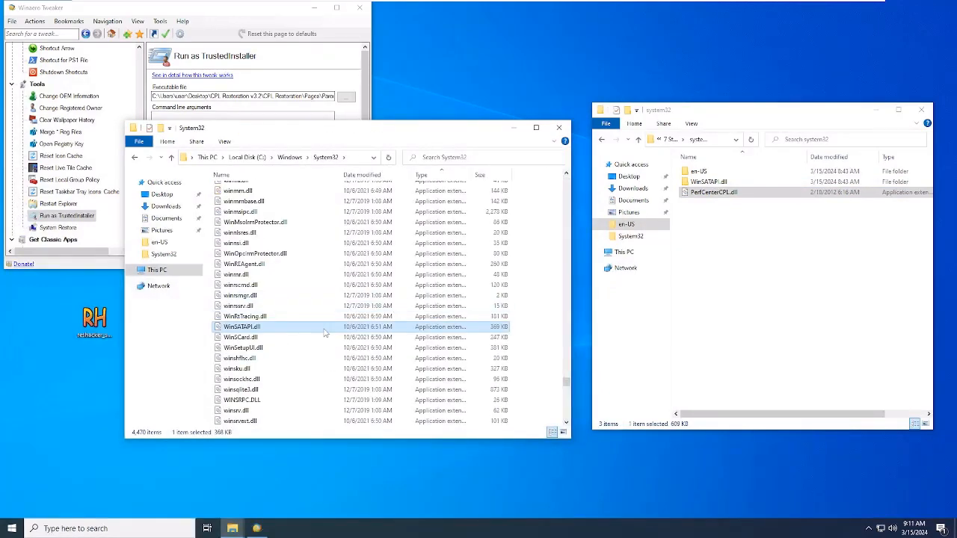
pyautogui.rightClick(324, 330)
pyautogui.click(406, 292)
pyautogui.click(399, 322)
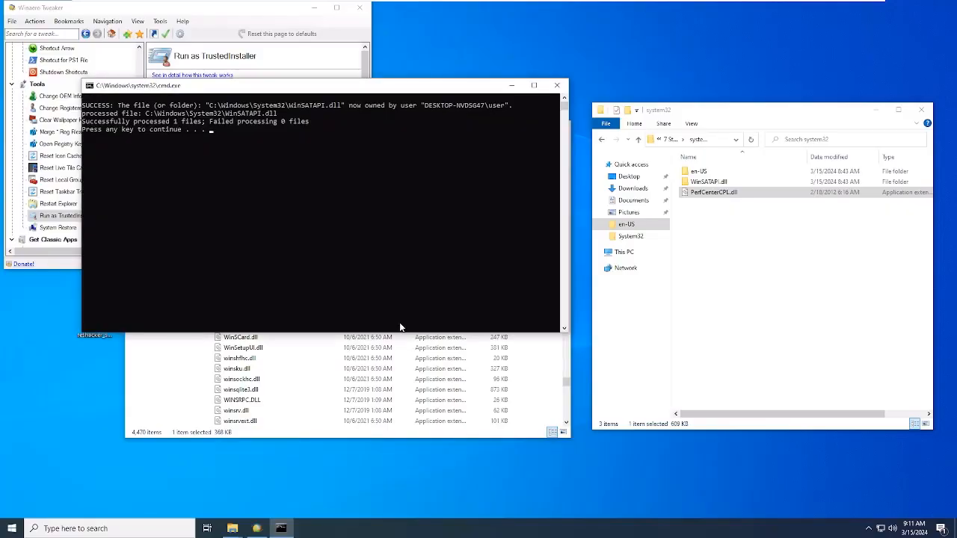
pyautogui.press('Return')
# Step: Open the desktop copy of WinSATAPI.dll in Resource Hacker, and select the WinSATAPI.dll folder holding the replacement resources
pyautogui.rightClick(56, 387)
pyautogui.click(82, 430)
pyautogui.click(757, 186)
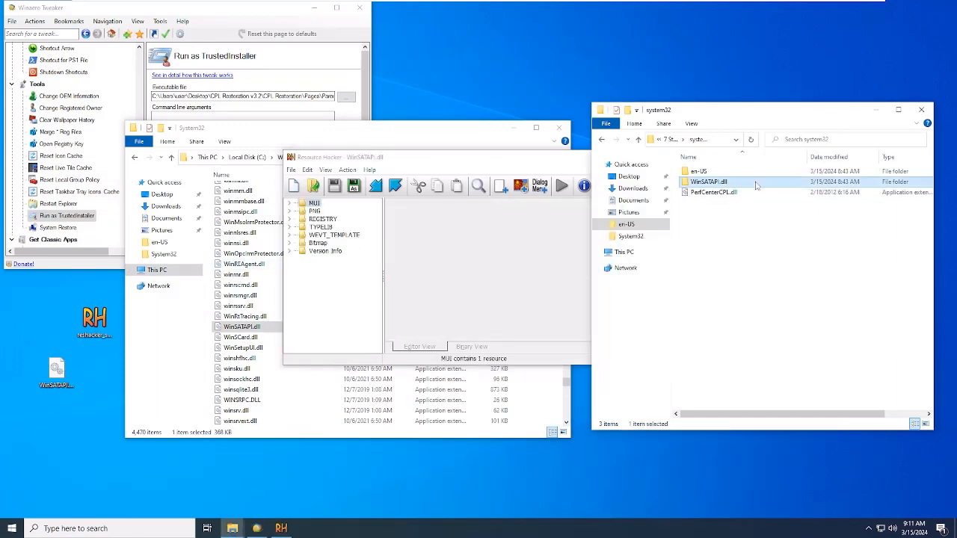
# Step: Import the replacement resources from Bitmap.res into WinSATAPI.dll in Resource Hacker
pyautogui.click(348, 169)
pyautogui.click(391, 310)
pyautogui.click(516, 199)
pyautogui.hotkey('ctrl', 'v')
pyautogui.press('Return')
pyautogui.click(402, 246)
pyautogui.click(623, 397)
pyautogui.click(511, 301)
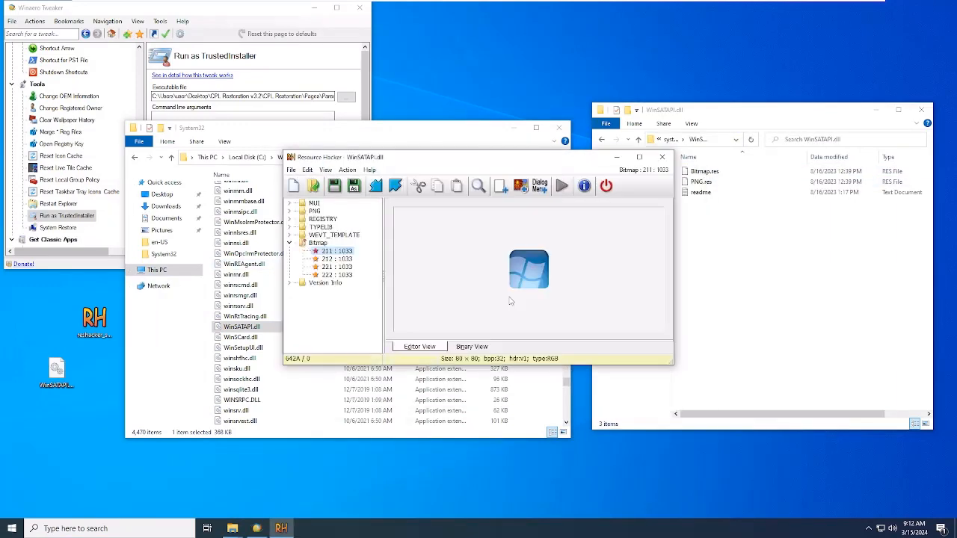
pyautogui.click(347, 170)
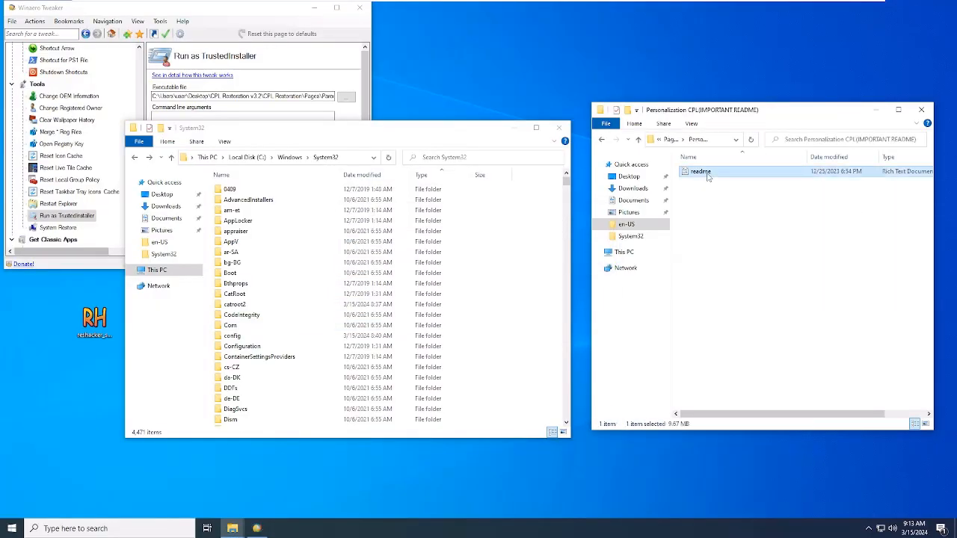
# Step: Open the Personalization CPL readme, and look for HKEY_CLASSES_ROOT\CLSID\{D4901DB7-8296-40be-837C-0046F28B9E49} in Registry Editor
pyautogui.doubleClick(701, 171)
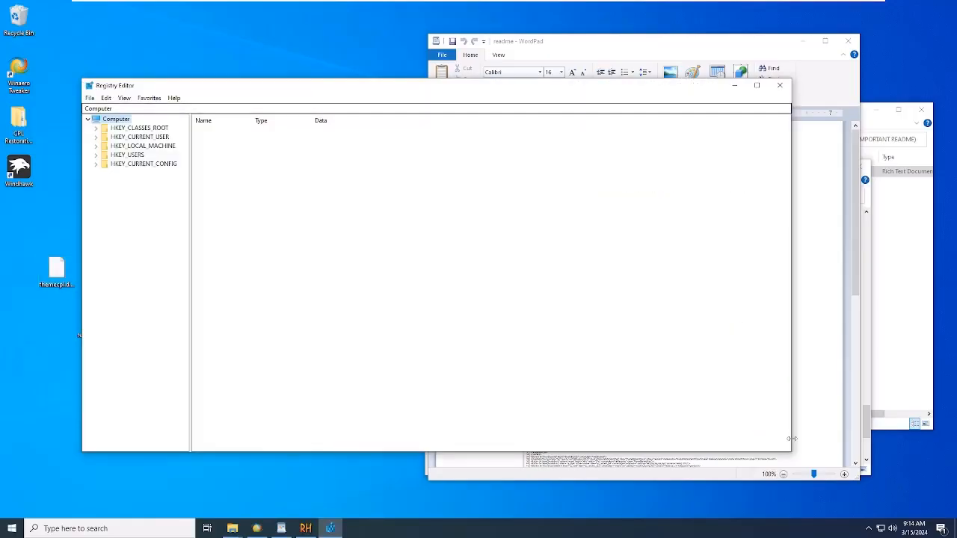
pyautogui.click(234, 107)
pyautogui.hotkey('ctrl', 'v')
pyautogui.press('Return')
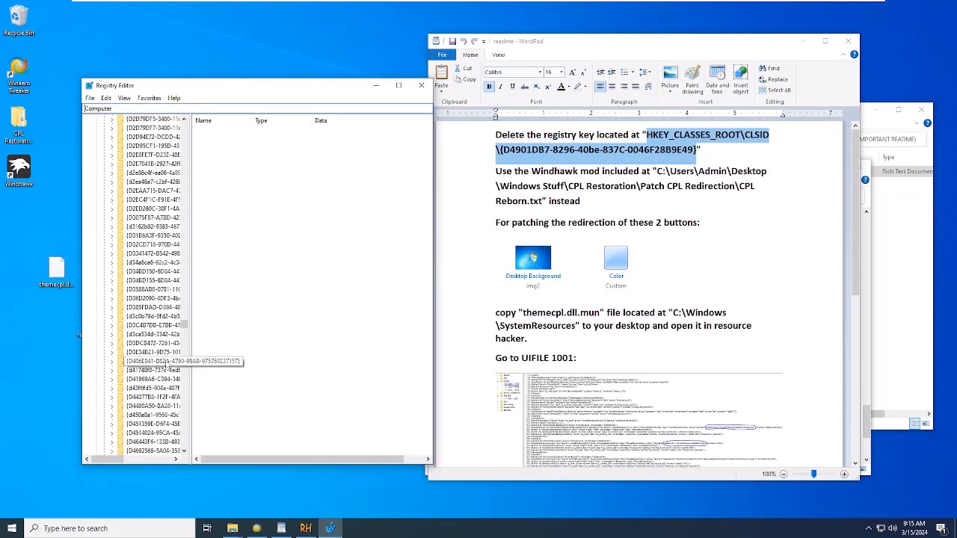
pyautogui.scroll(-5, 176, 364)
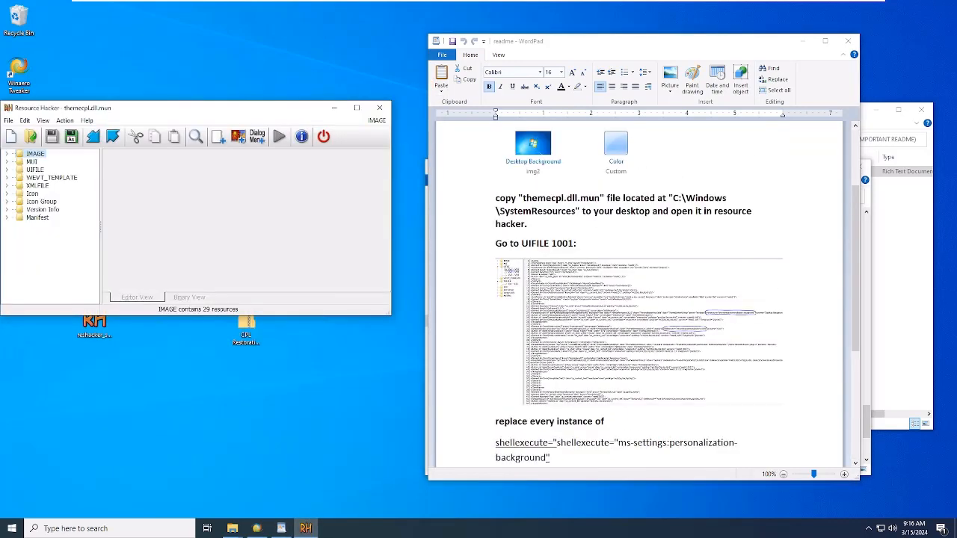
# Step: Open UIFILE 1001 of themecpl.dll.mun in Resource Hacker and find the first instance of shellexecute
pyautogui.click(53, 178)
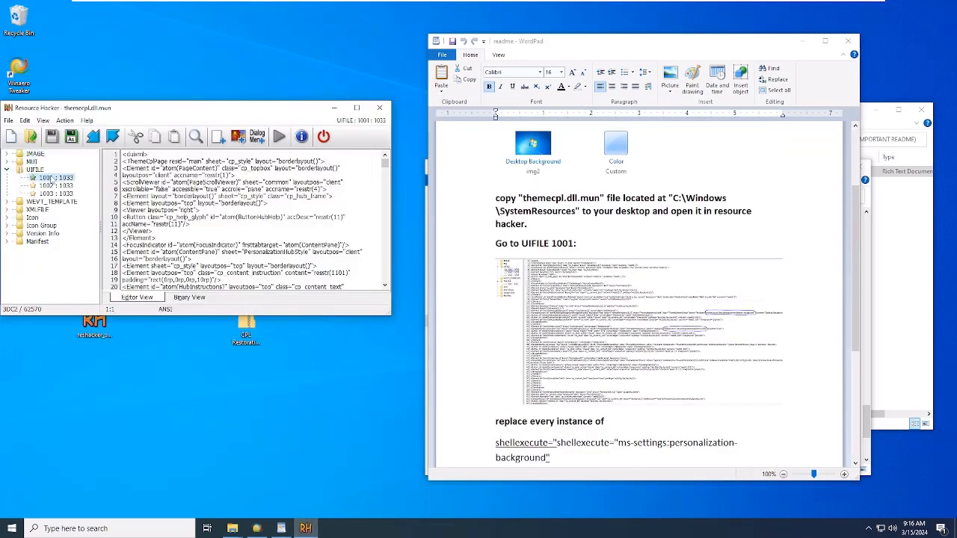
pyautogui.scroll(-5, 639, 299)
pyautogui.scroll(-2, 243, 221)
pyautogui.hotkey('ctrl', 'f')
pyautogui.write('shellexecute')
pyautogui.press('Return')
pyautogui.scroll(-1, 270, 247)
# Step: Replace the Desktop Background button's ms-settings:personalization-background shellexecute attribute with the readme's navigationtargetrelative = "pageWallpaper"
pyautogui.moveTo(257, 260); pyautogui.dragTo(270, 261)
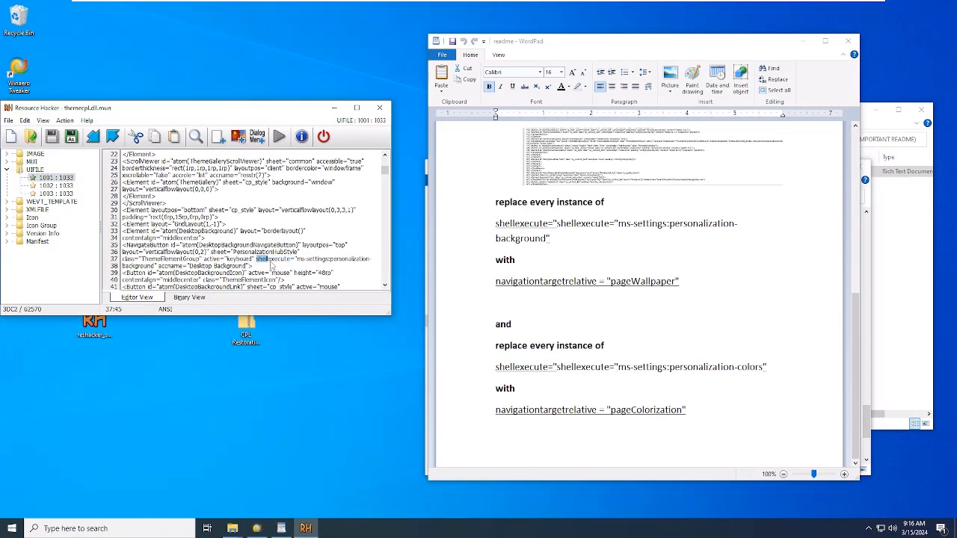
pyautogui.press('Return')
pyautogui.press('Return')
pyautogui.press('Return')
pyautogui.tripleClick(587, 282)
pyautogui.hotkey('ctrl', 'c')
pyautogui.click(142, 259)
pyautogui.hotkey('ctrl', 'v')
# Step: Find the next shellexecute in UIFILE 1001 and replace the window color button's attribute with navigationtargetrelative = "pageColorization"
pyautogui.hotkey('ctrl', 'f')
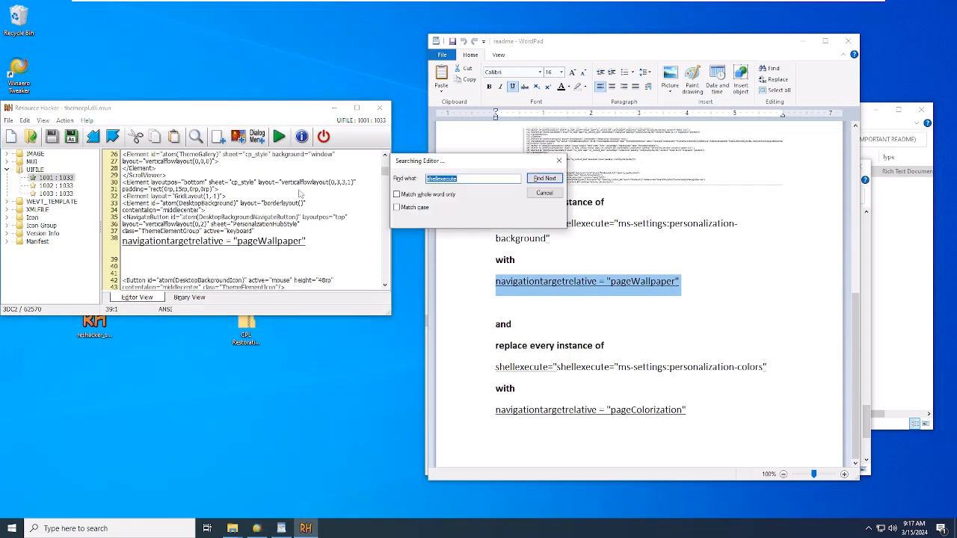
pyautogui.press('Return')
pyautogui.tripleClick(646, 420)
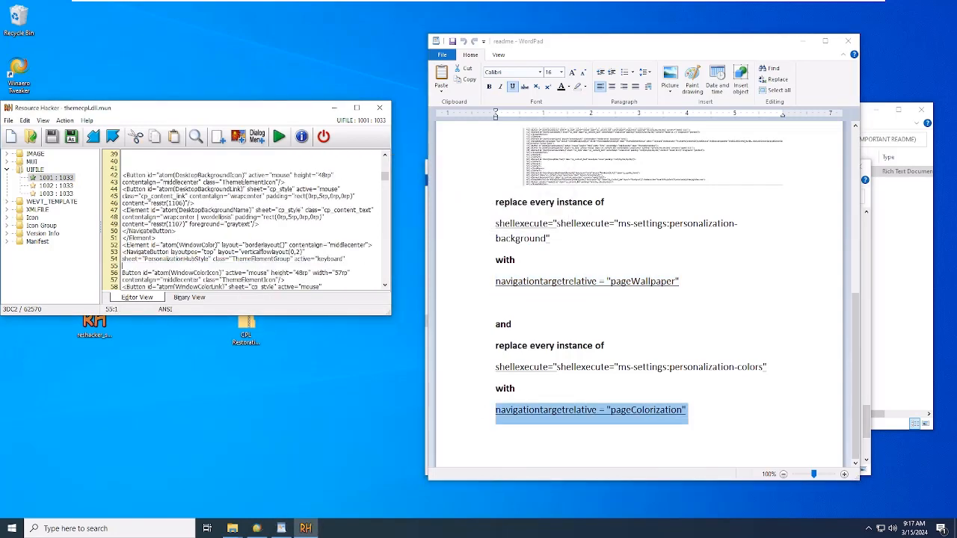
pyautogui.hotkey('ctrl', 'c')
pyautogui.hotkey('ctrl', 'v')
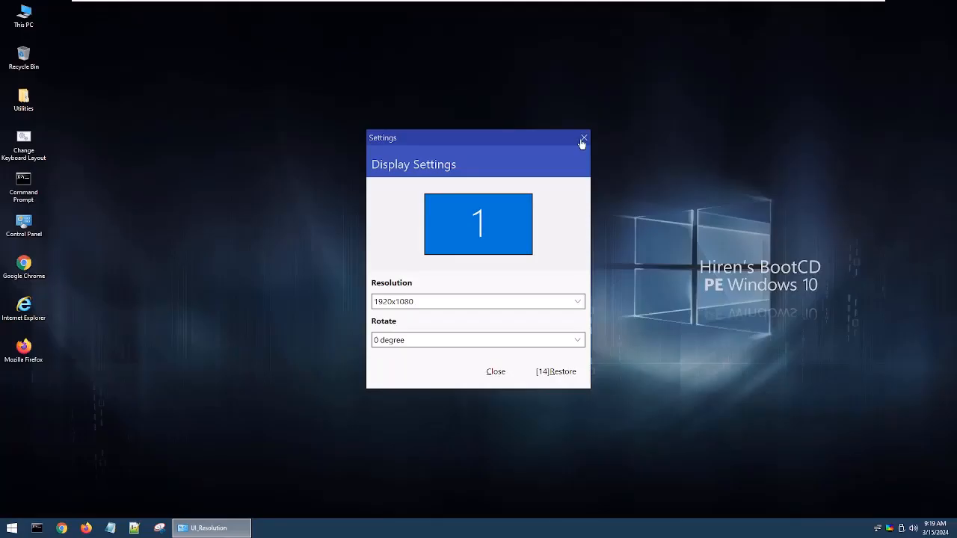
# Step: In Hiren's BootCD PE, open Windows\SystemResources on Local Disk (C:) and search it for theme
pyautogui.click(583, 141)
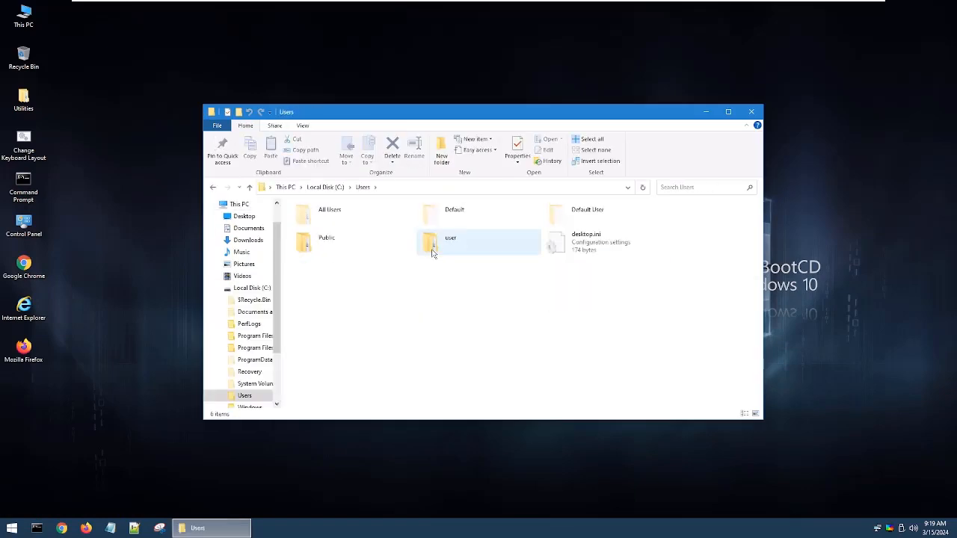
pyautogui.doubleClick(351, 295)
pyautogui.scroll(-10, 462, 259)
pyautogui.doubleClick(463, 259)
pyautogui.click(681, 187)
pyautogui.write('theme')
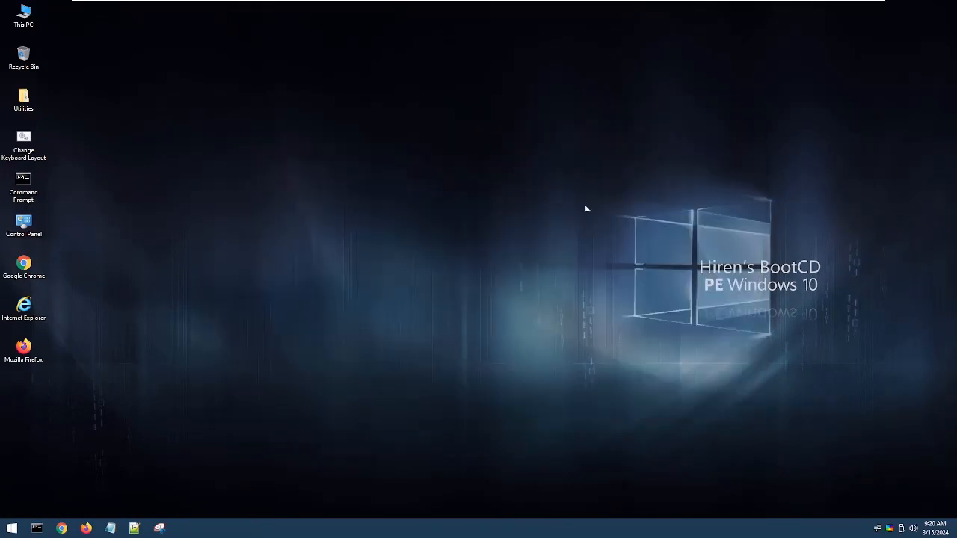
# Step: Shut down the Hiren's BootCD PE session
pyautogui.click(11, 527)
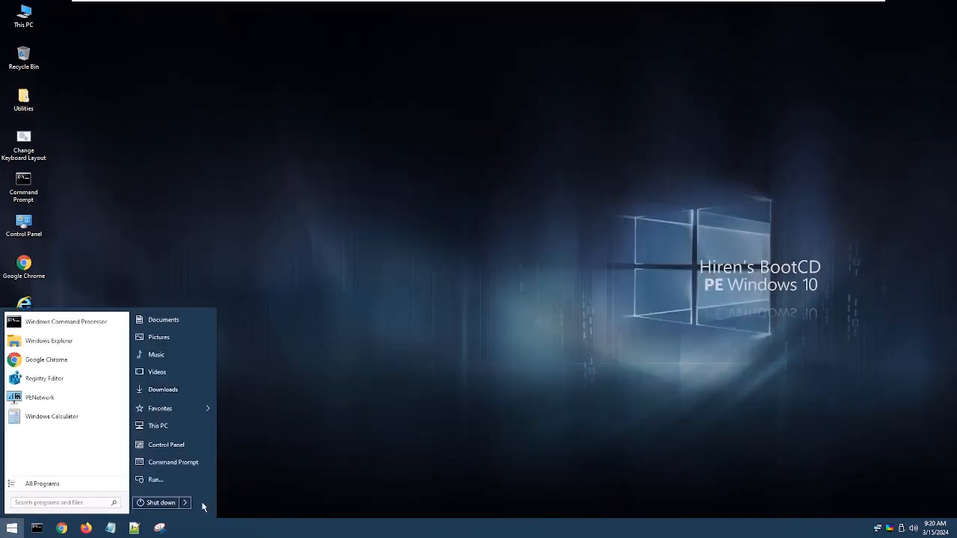
pyautogui.click(168, 505)
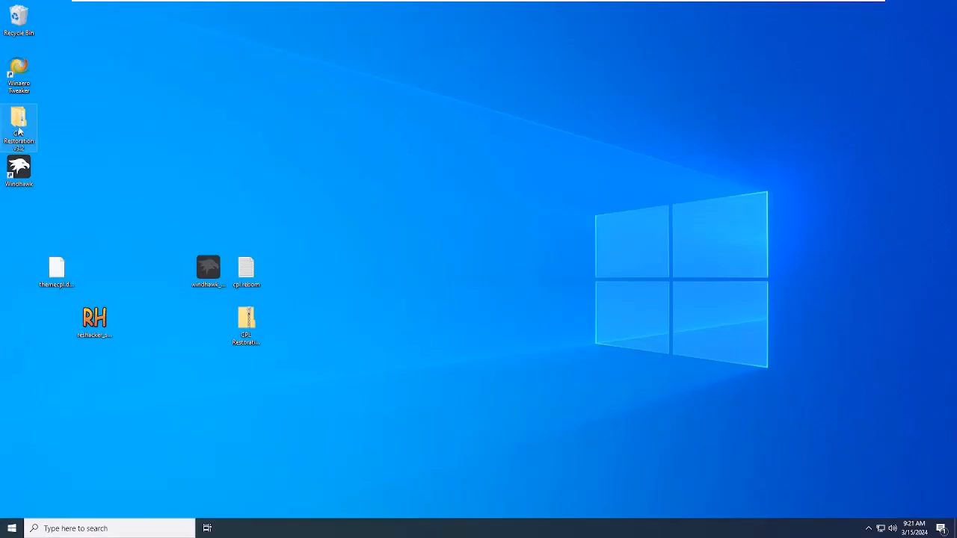
# Step: Open the Pages folder of CPL Restoration from the desktop, and read the Region and Input CPL readme
pyautogui.doubleClick(18, 131)
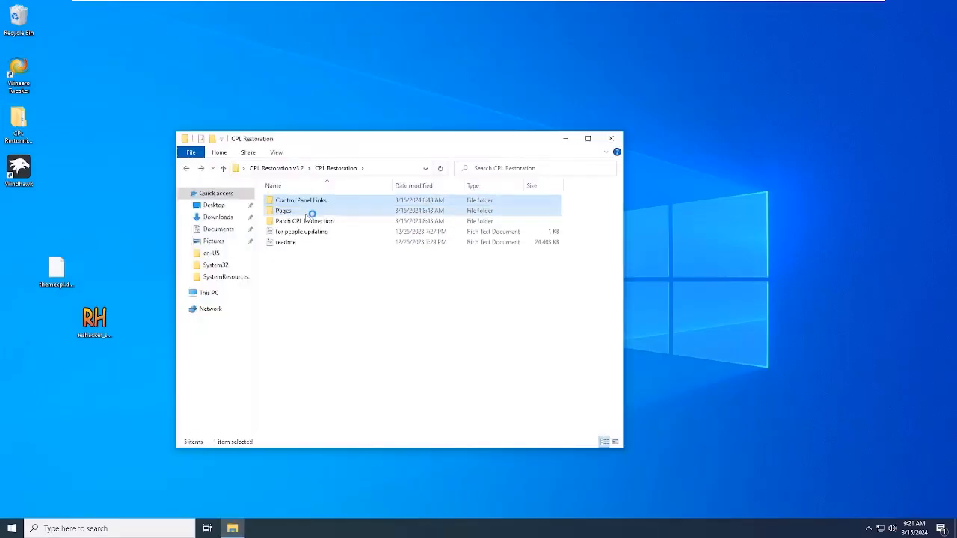
pyautogui.doubleClick(309, 212)
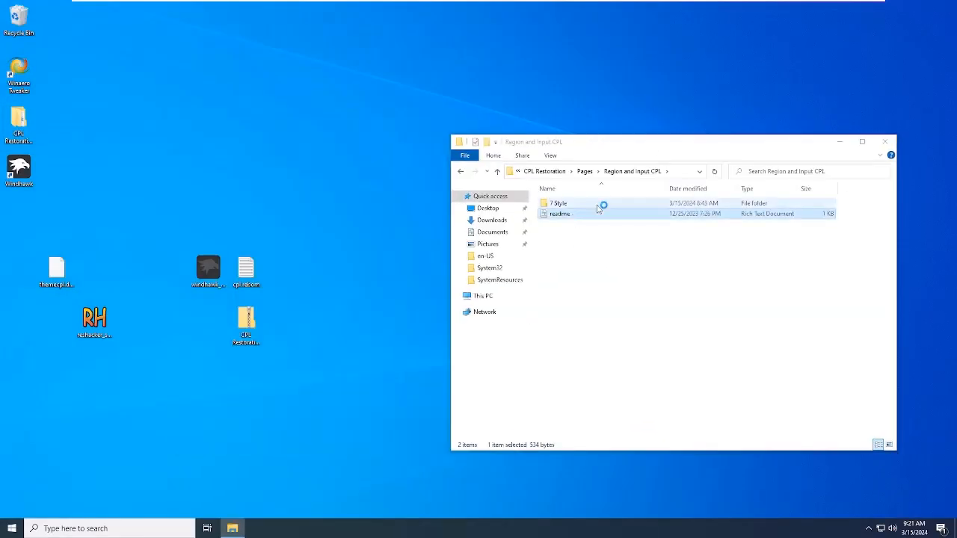
pyautogui.doubleClick(602, 211)
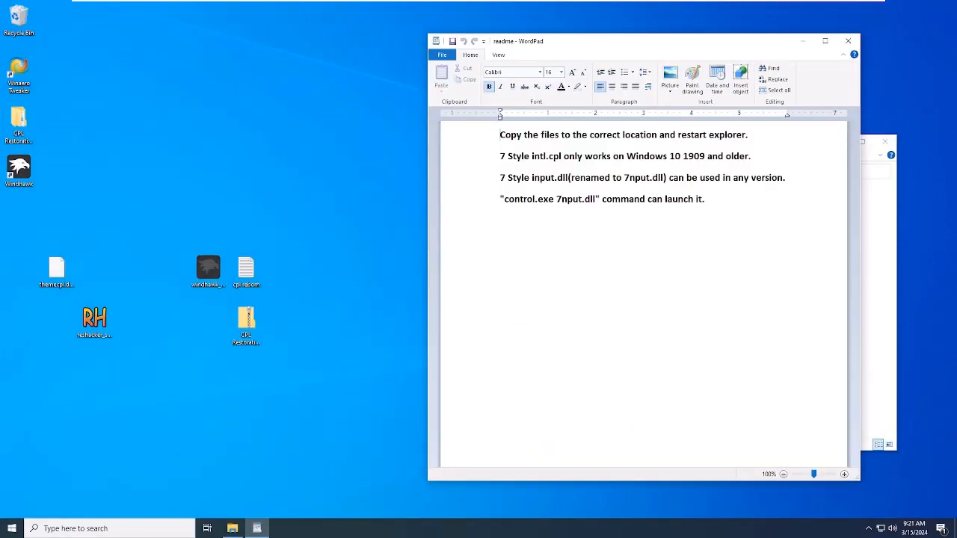
pyautogui.click(850, 42)
# Step: Open the System CPL's 8.X Style system32 folder, and open a second File Explorer window
pyautogui.doubleClick(591, 207)
pyautogui.rightClick(233, 528)
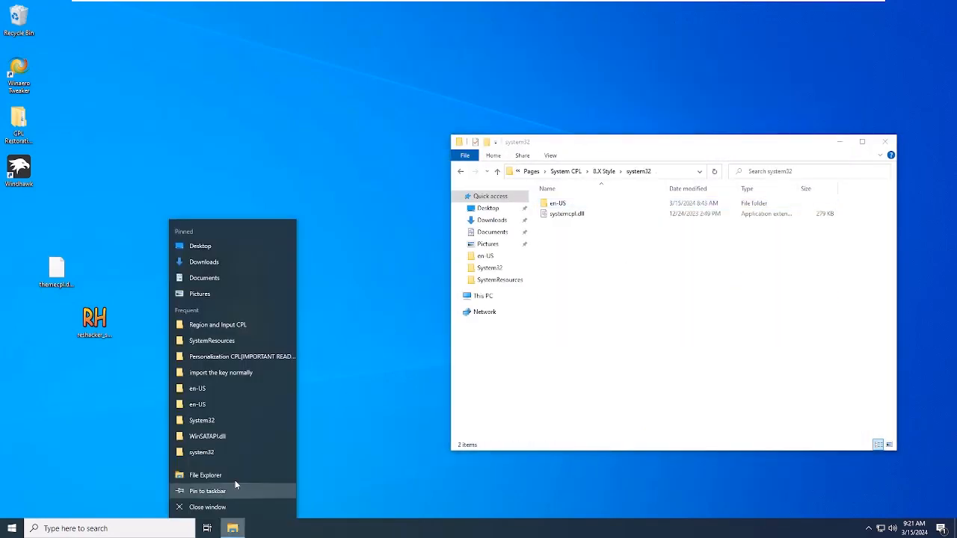
pyautogui.click(235, 483)
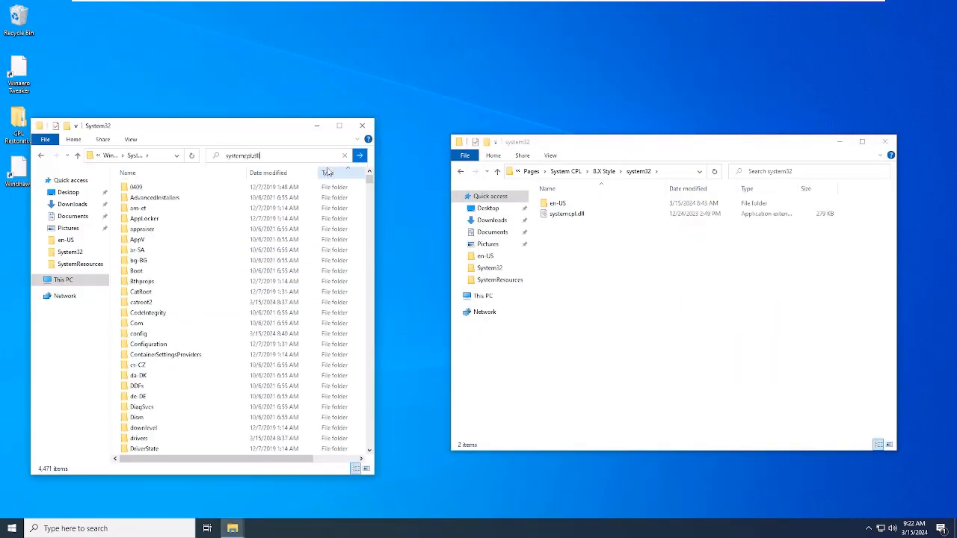
# Step: Replace systemcpl.dll in Windows System32 with the 8.X Style version, keeping the original under another name
pyautogui.rightClick(197, 182)
pyautogui.rightClick(269, 323)
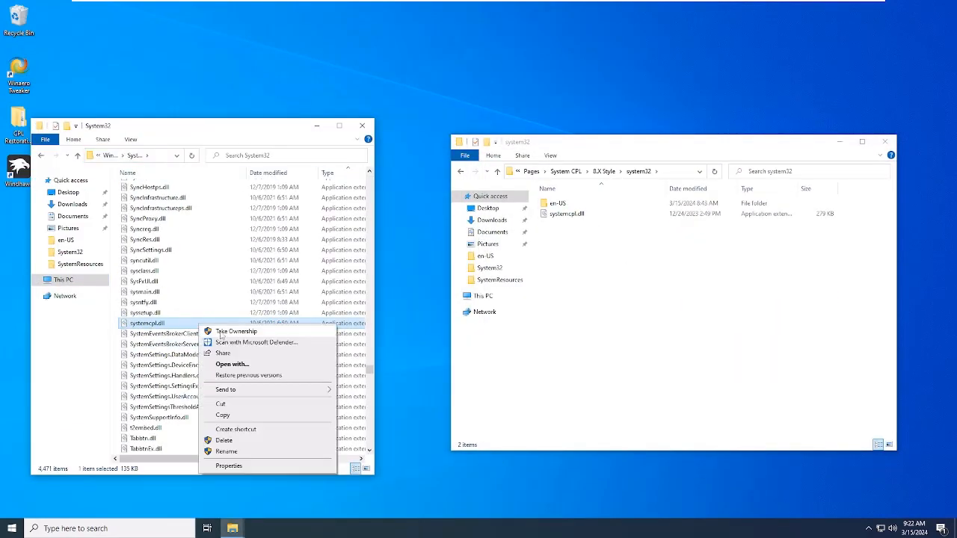
pyautogui.click(289, 450)
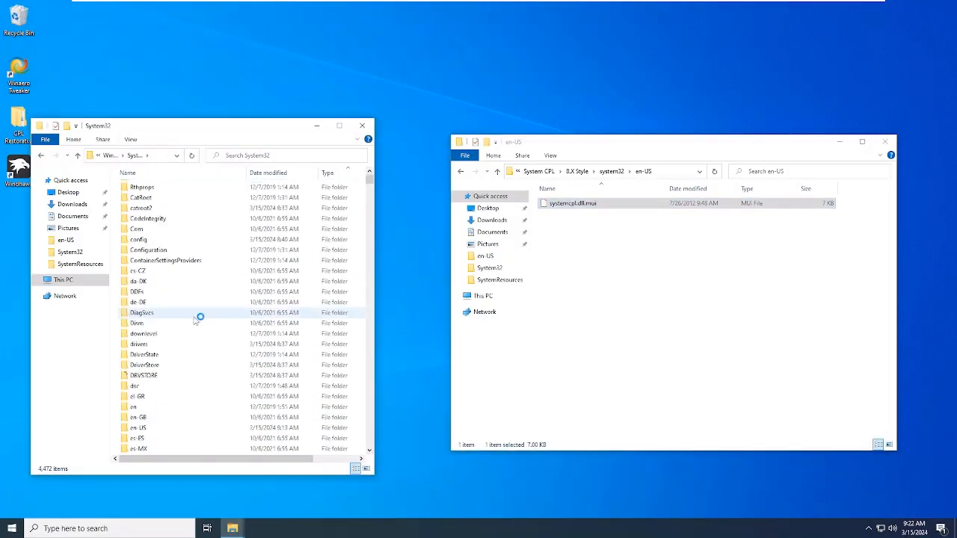
# Step: Rename the existing systemcpl.dll.mui in System32's en-US folder to systemcpl.dll.mui.old
pyautogui.click(276, 153)
pyautogui.write('systemcpl.dll.mui')
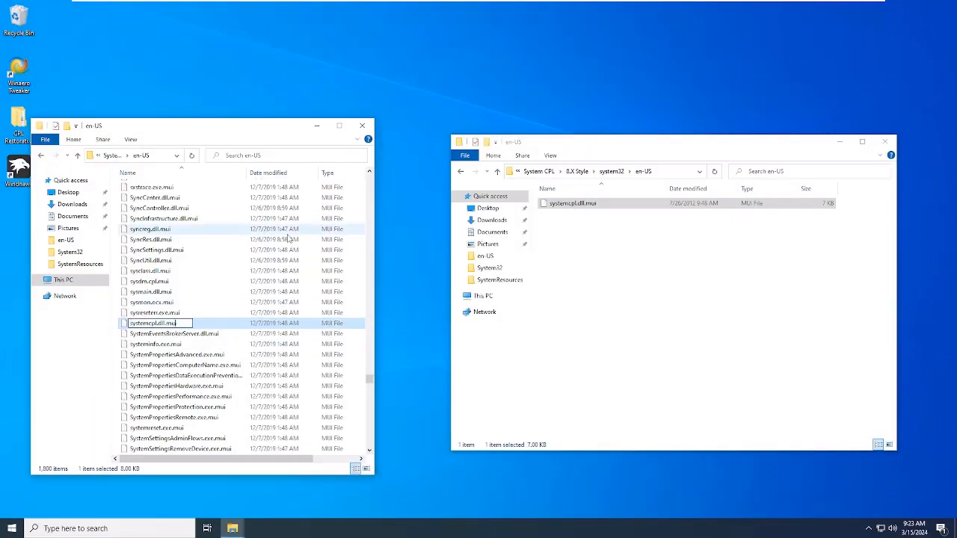
pyautogui.press('Return')
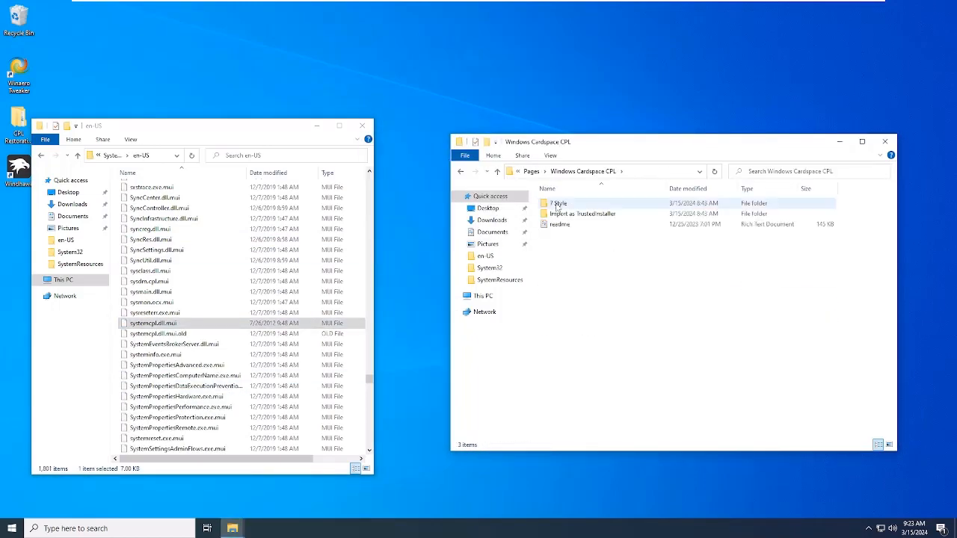
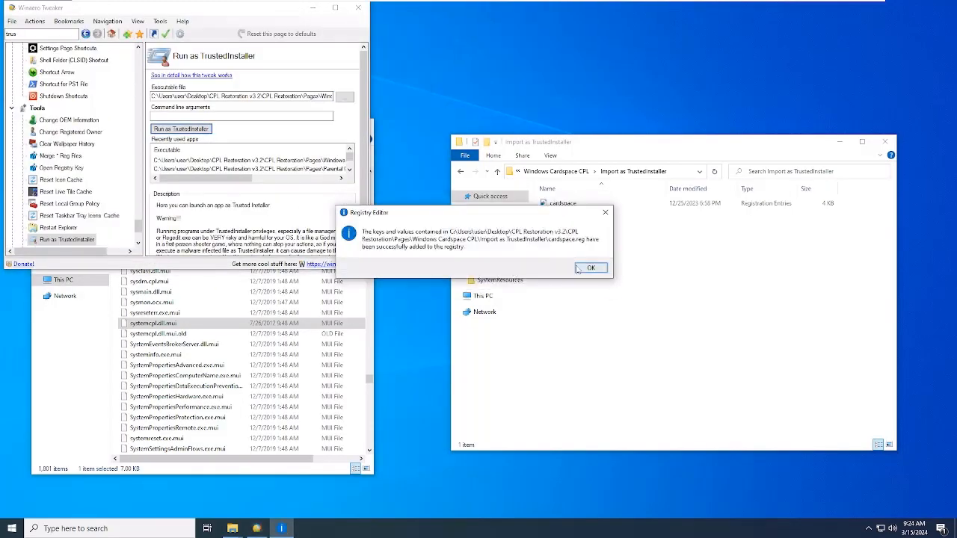
# Step: Import cardspace.reg as TrustedInstaller, and copy the Windows Cardspace CPL's 7 Style files into Windows System32
pyautogui.press('Return')
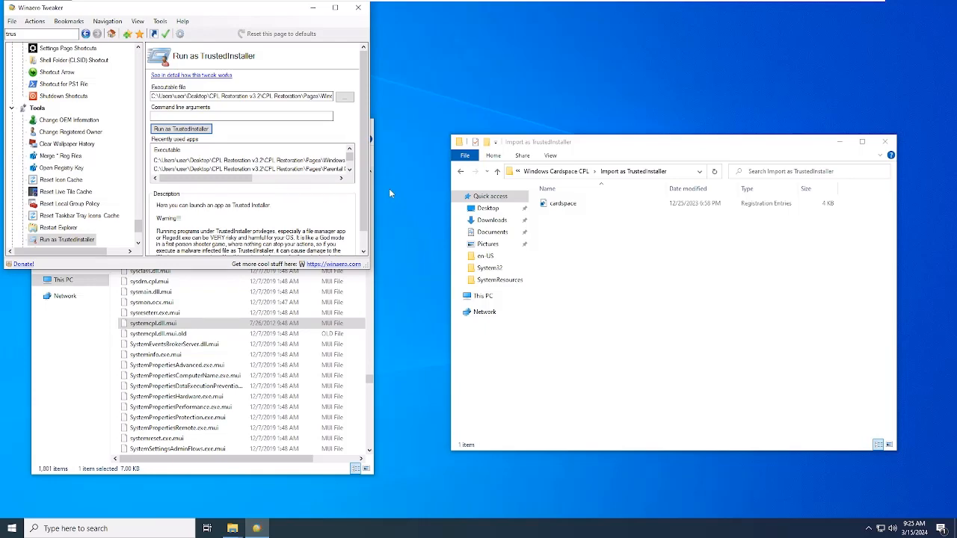
pyautogui.press('Return')
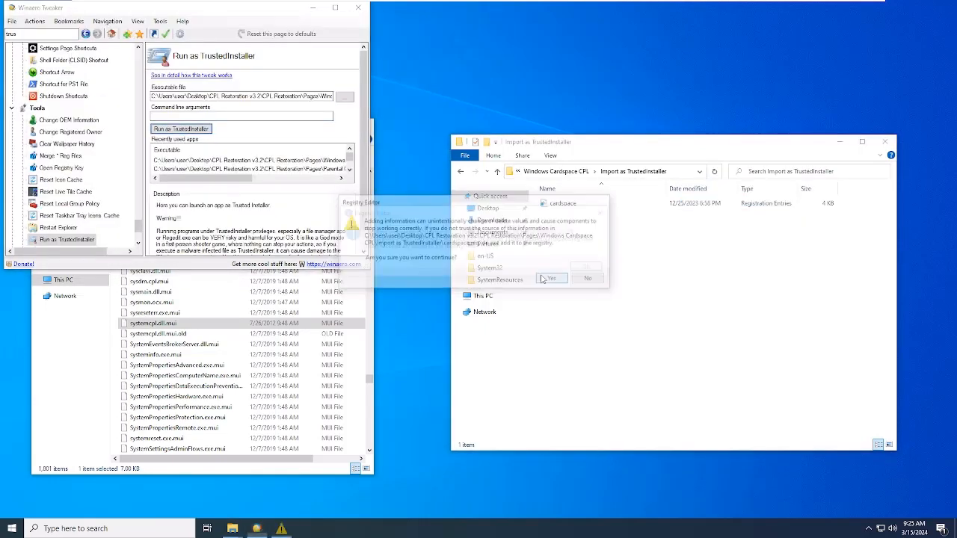
pyautogui.click(496, 171)
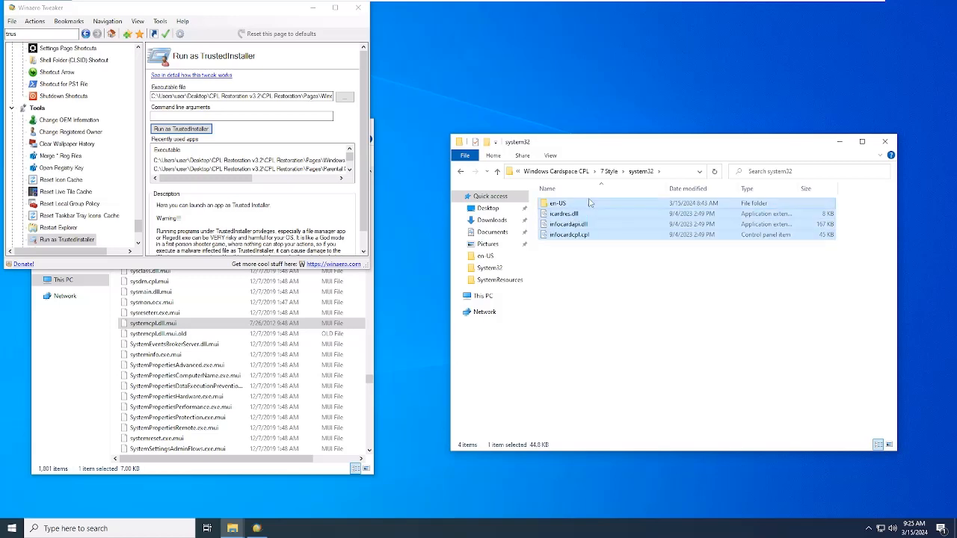
pyautogui.moveTo(589, 202); pyautogui.dragTo(107, 156)
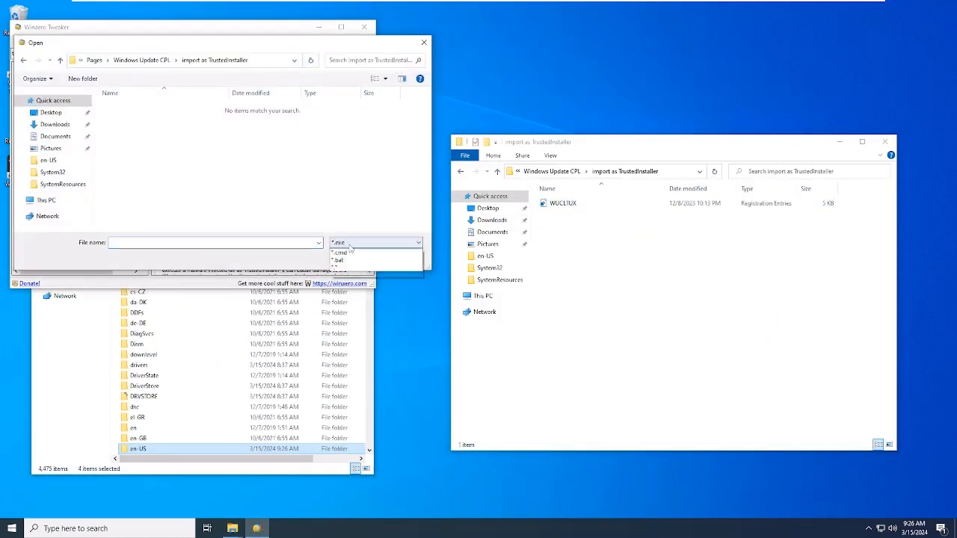
# Step: Open the Windows Update CPL's 7 Style system32 folder, and search Windows System32 for wucltux.dll
pyautogui.click(559, 203)
pyautogui.click(199, 329)
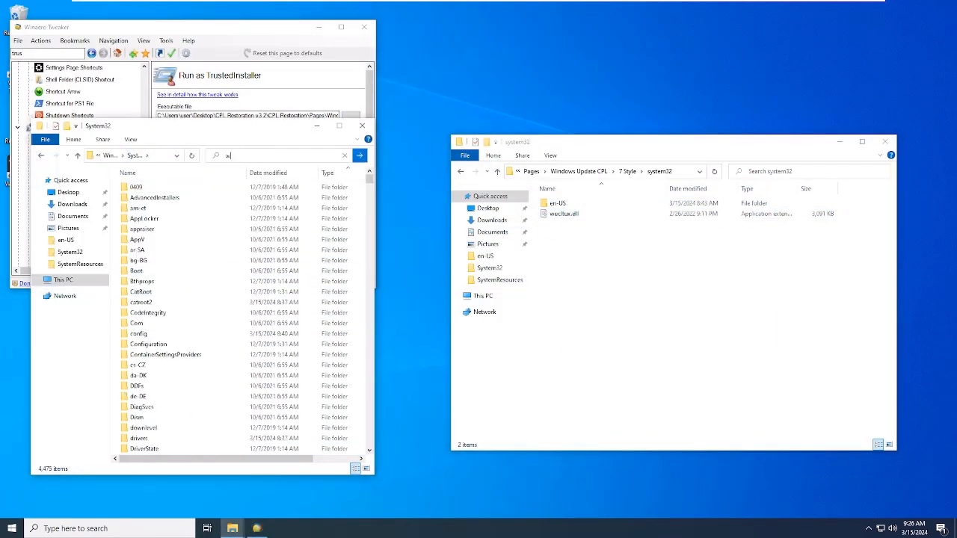
pyautogui.write('wucltux.dll')
pyautogui.press('Return')
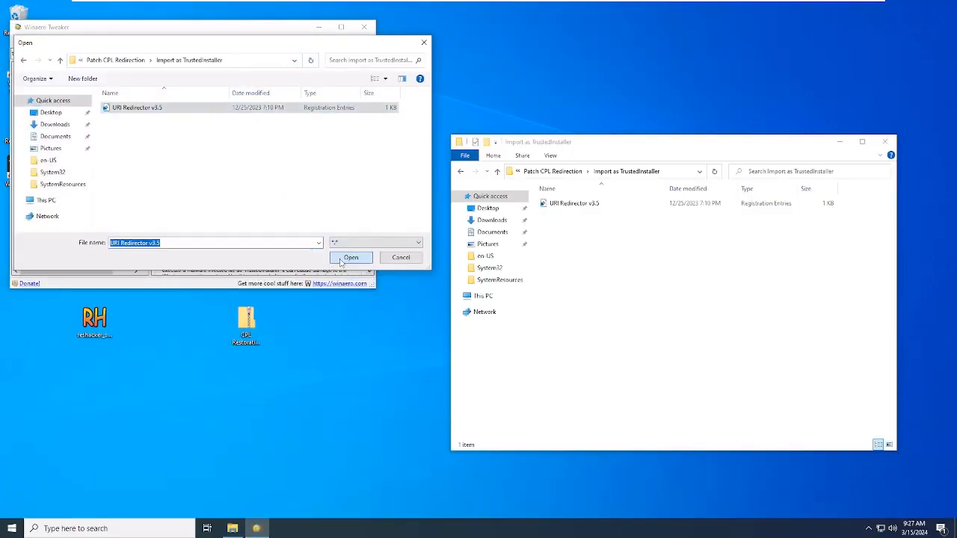
# Step: Compile the new mod in Windhawk, and save the process exclusion list with an added .exe entry, restarting Windhawk
pyautogui.click(351, 257)
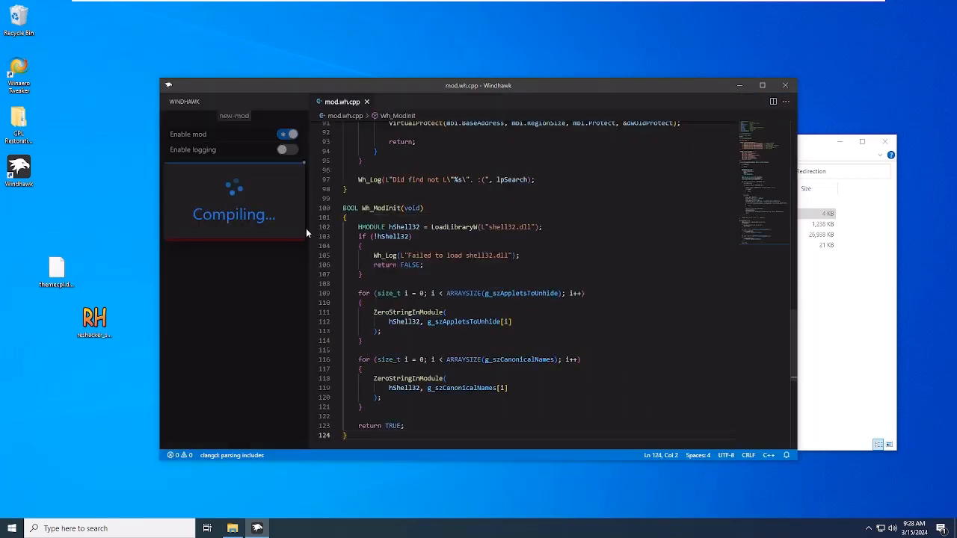
pyautogui.click(234, 233)
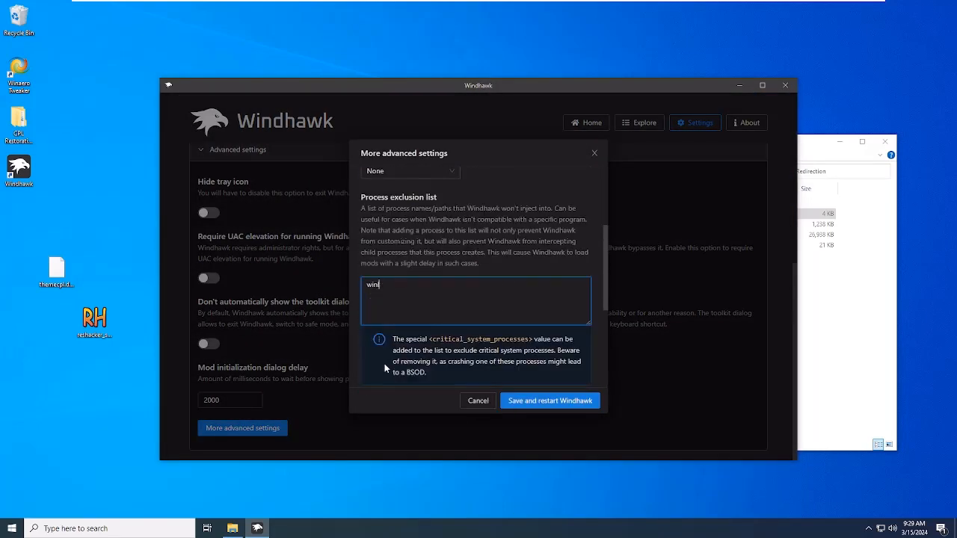
pyautogui.write('exe')
pyautogui.click(549, 400)
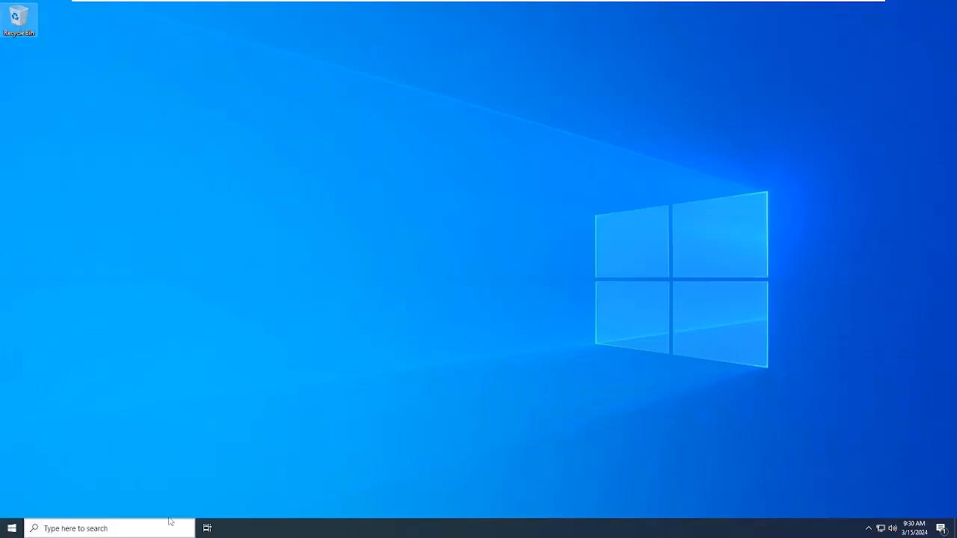
# Step: Search Windows for "control", open Control Panel, and examine its System and Security page and home page
pyautogui.click(171, 521)
pyautogui.write('control')
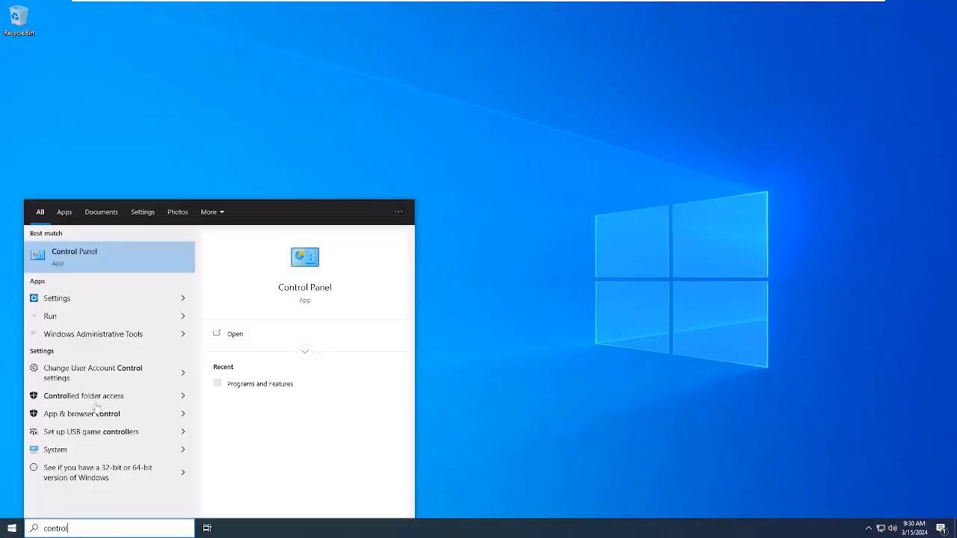
pyautogui.press('Return')
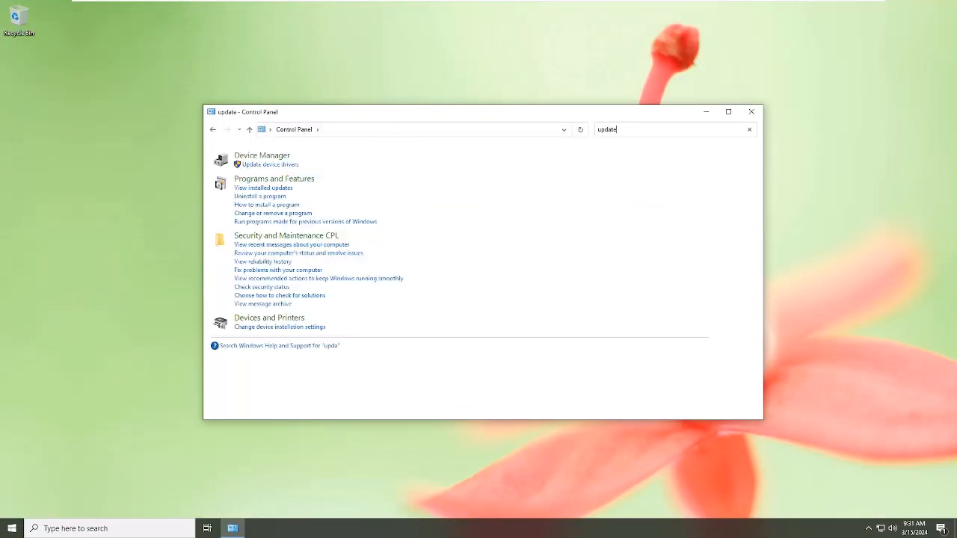
pyautogui.click(749, 129)
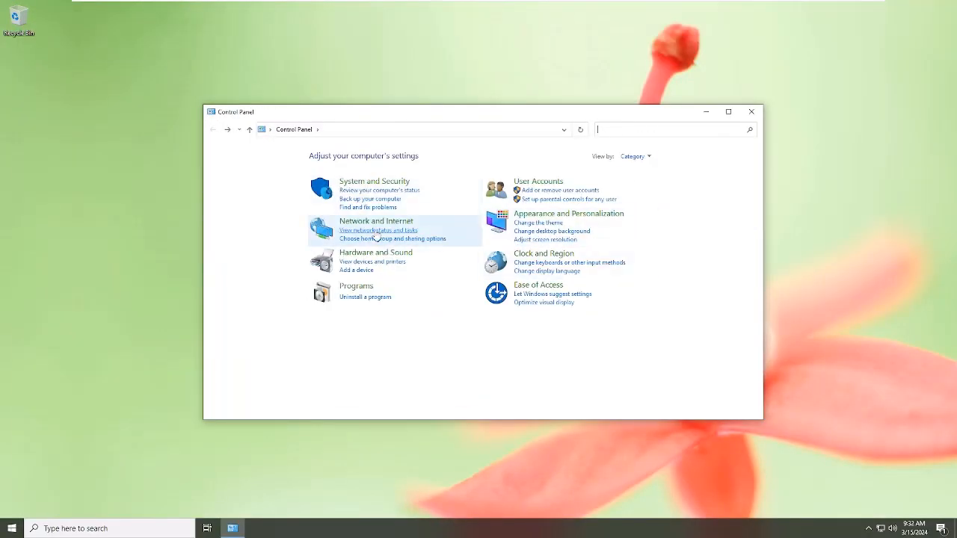